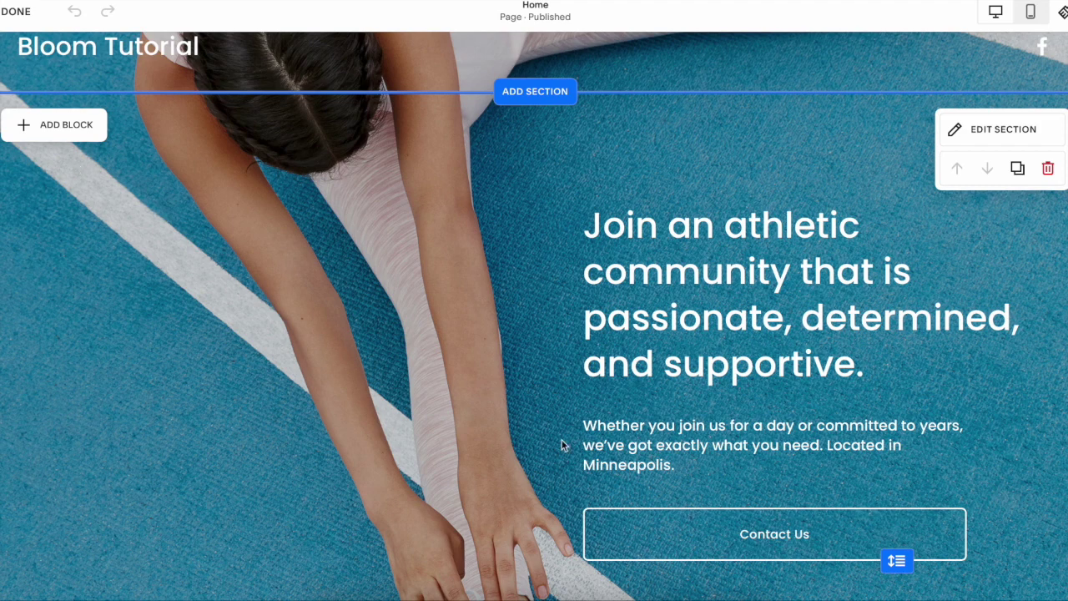
Step: Shift the athletic community heading slightly left and move the intro paragraph so it overlaps the heading
scroll(576, 372, "down", 3)
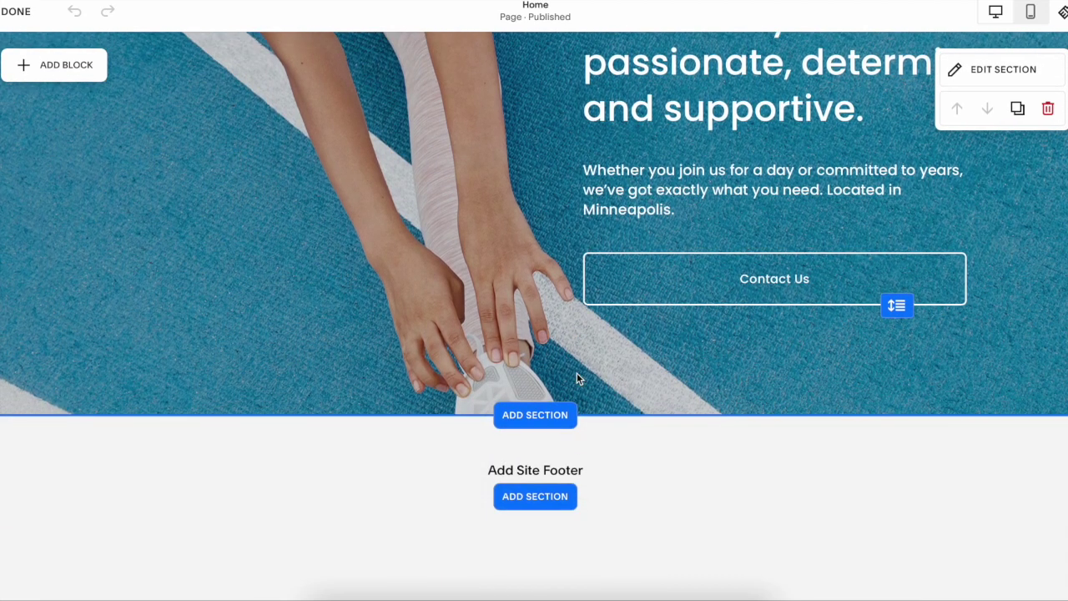
left_click_drag(667, 179, 319, 200)
scroll(732, 290, "up", 3)
left_click(732, 291)
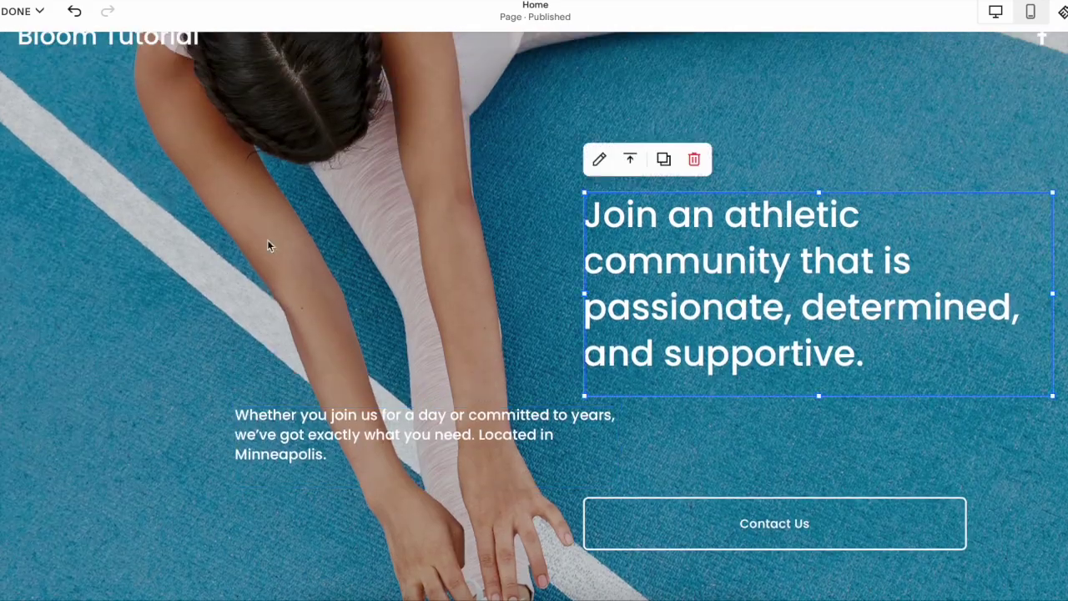
left_click_drag(641, 242, 556, 246)
left_click(411, 427)
left_click(593, 267)
left_click_drag(380, 426, 553, 273)
Step: Move the Contact Us button up onto the last line of the heading
scroll(605, 402, "down", 3)
scroll(775, 231, "up", 1)
scroll(772, 304, "down", 1)
left_click_drag(772, 279, 656, 83)
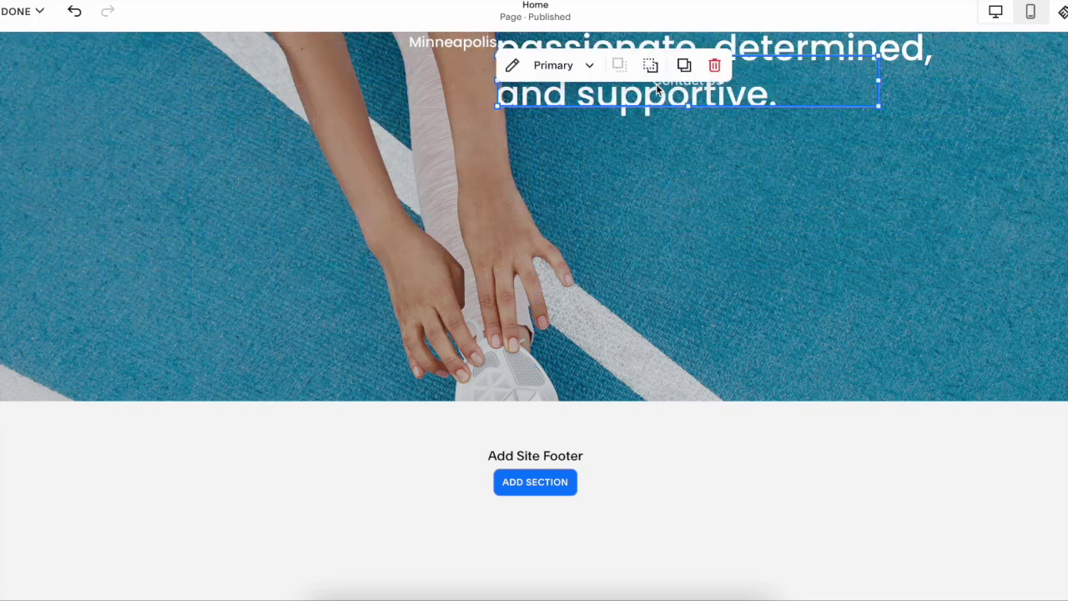
scroll(684, 109, "up", 2)
scroll(764, 364, "down", 2)
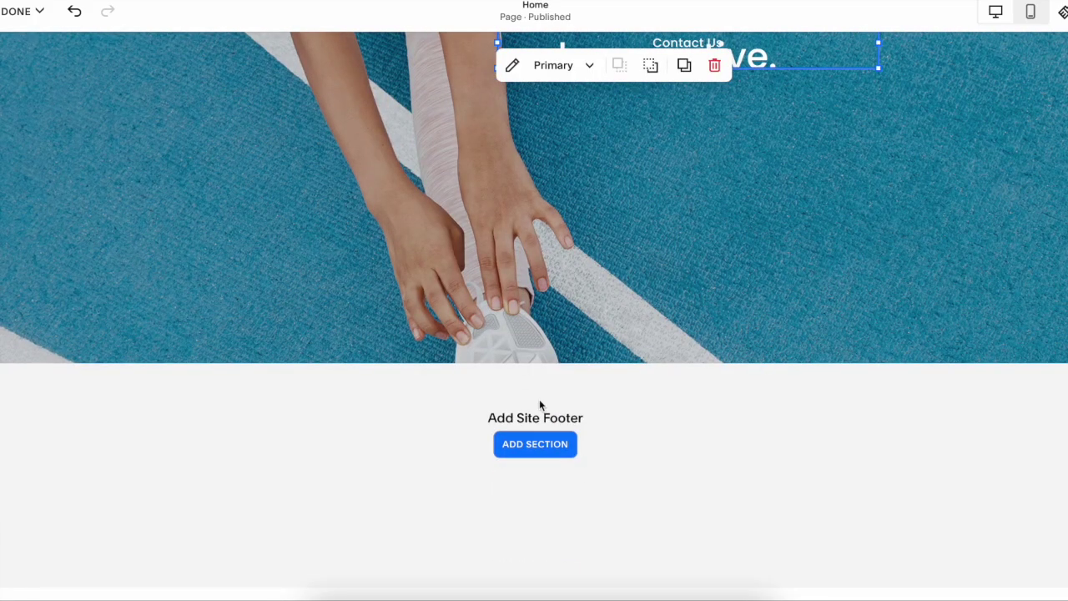
scroll(161, 142, "up", 5)
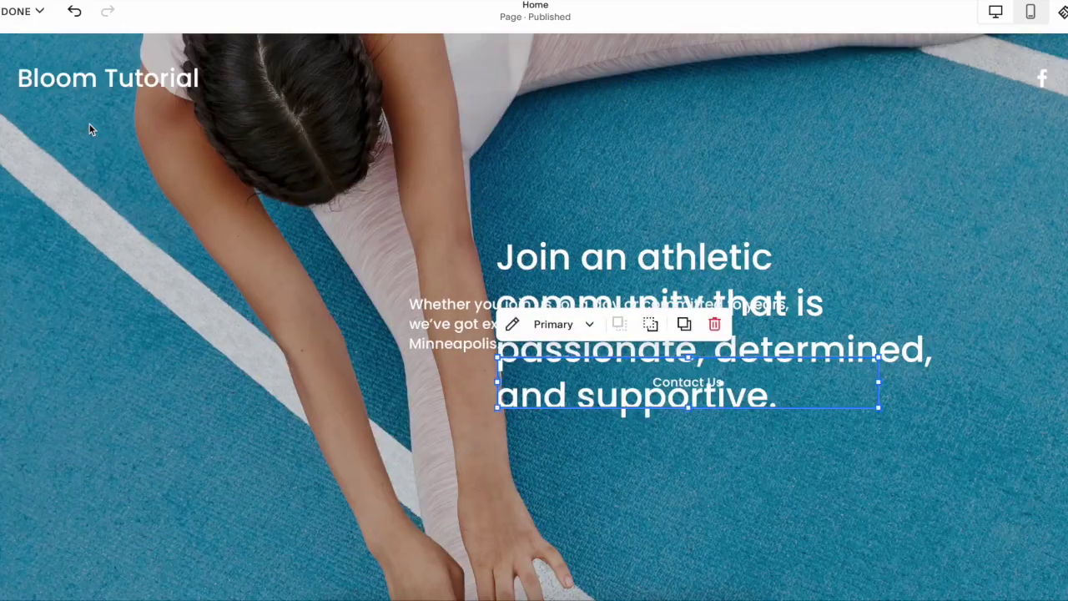
Step: Add a Newsletter block to the hero section, place it over the heading, then save the page and leave editing
left_click(51, 165)
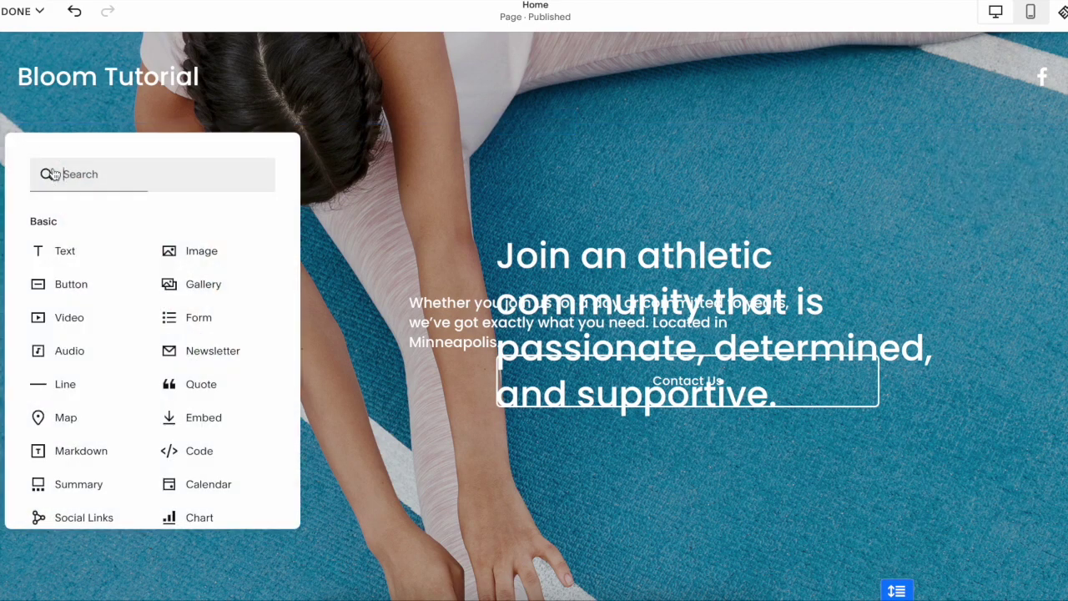
left_click(170, 353)
left_click_drag(196, 251, 625, 252)
scroll(625, 252, "down", 4)
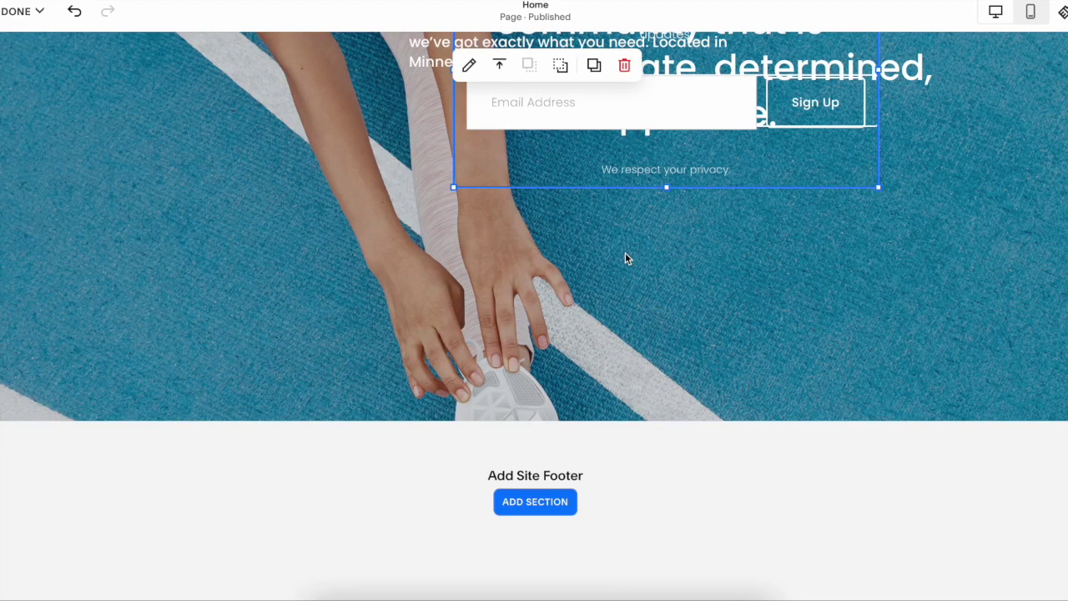
scroll(550, 237, "up", 3)
left_click_drag(453, 365, 461, 310)
left_click(319, 316)
scroll(320, 315, "up", 2)
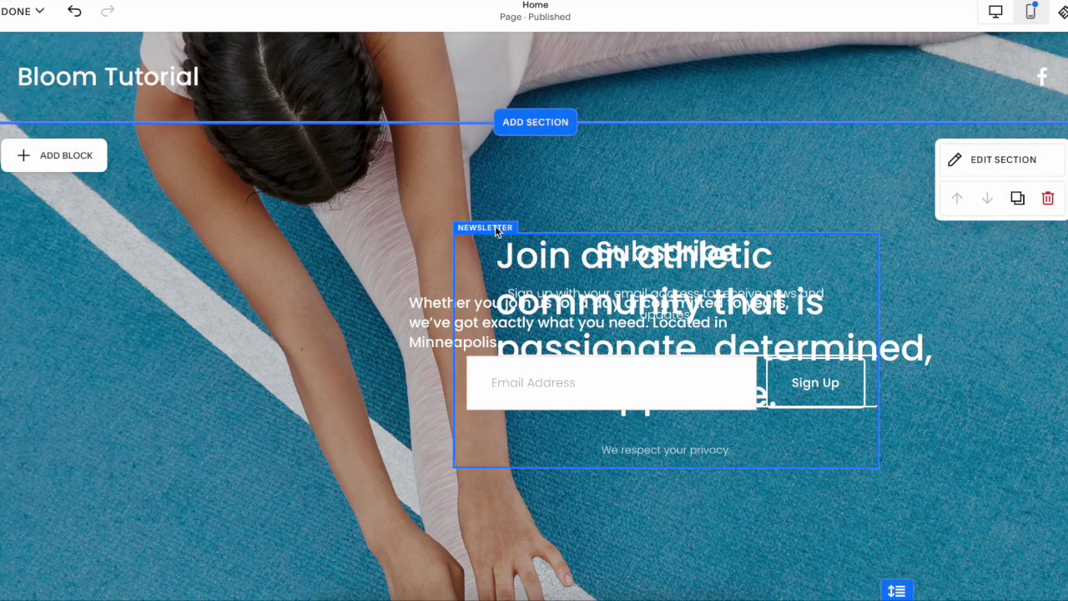
left_click(22, 10)
left_click(19, 54)
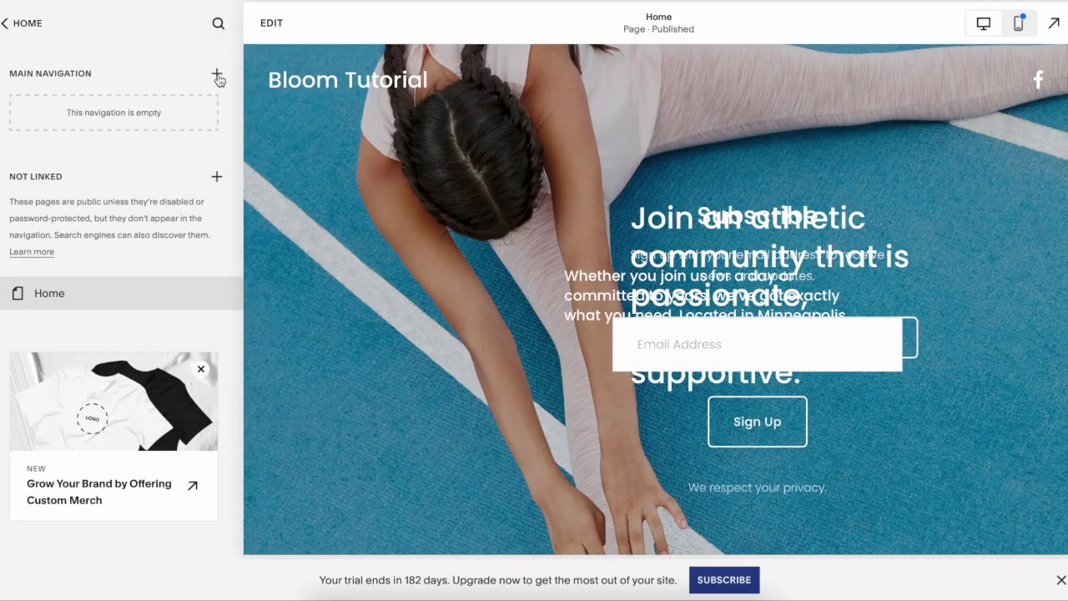
Step: Browse the designer page layouts for the main navigation, including the Contact and Services categories
left_click(217, 74)
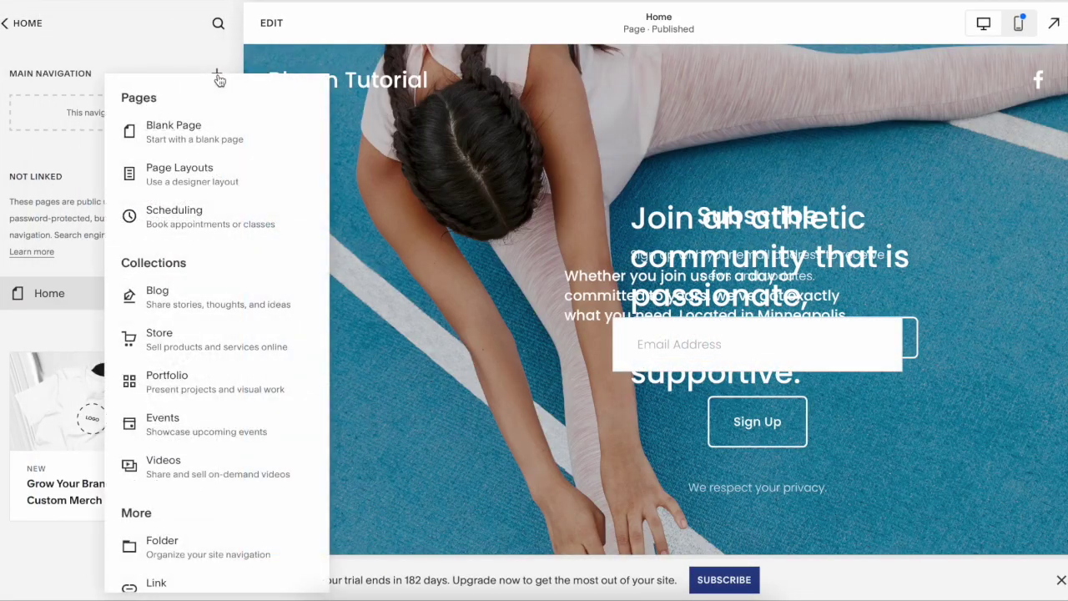
left_click(199, 173)
scroll(667, 307, "down", 5)
scroll(666, 307, "down", 3)
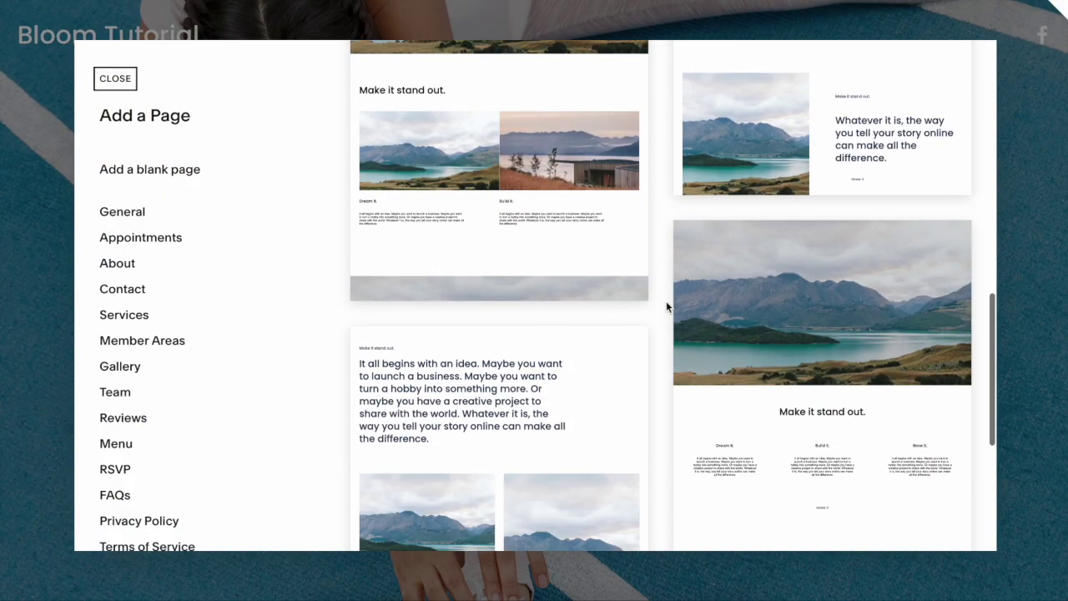
left_click(138, 289)
scroll(620, 320, "down", 3)
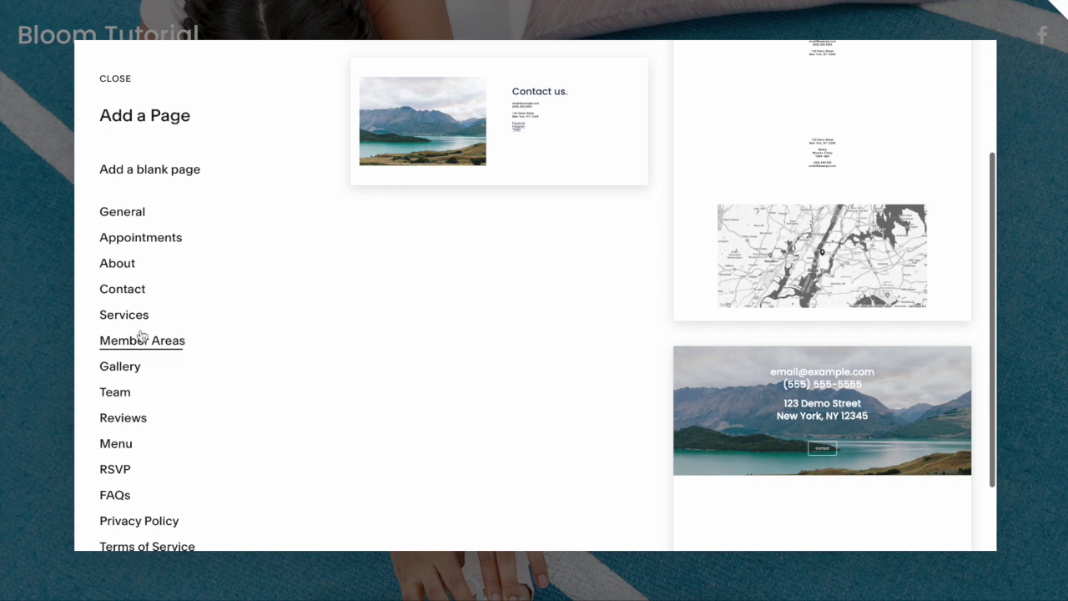
left_click(131, 317)
scroll(553, 463, "down", 4)
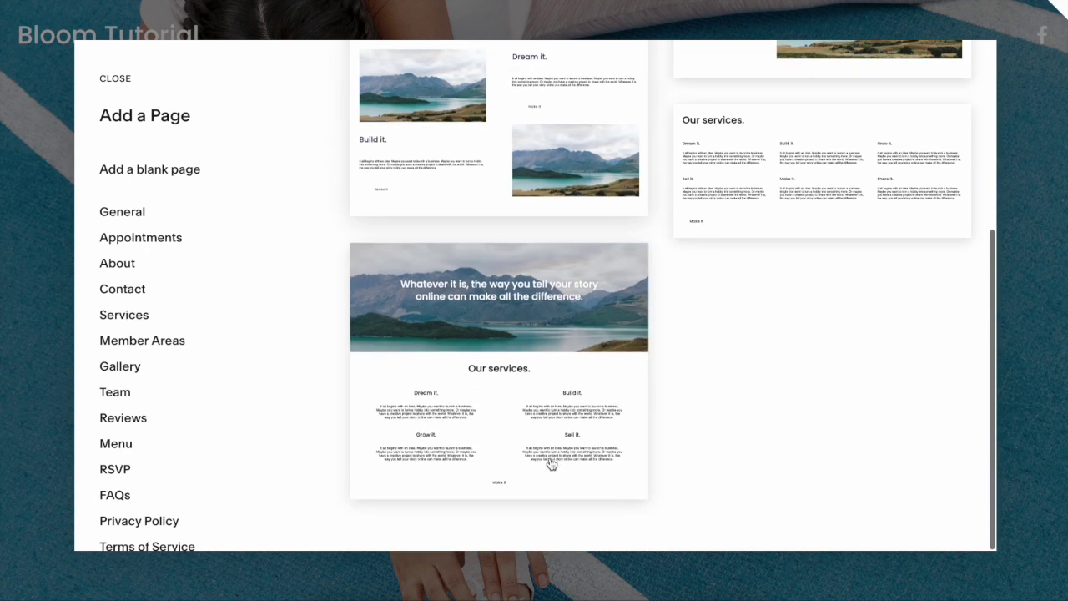
scroll(109, 426, "down", 1)
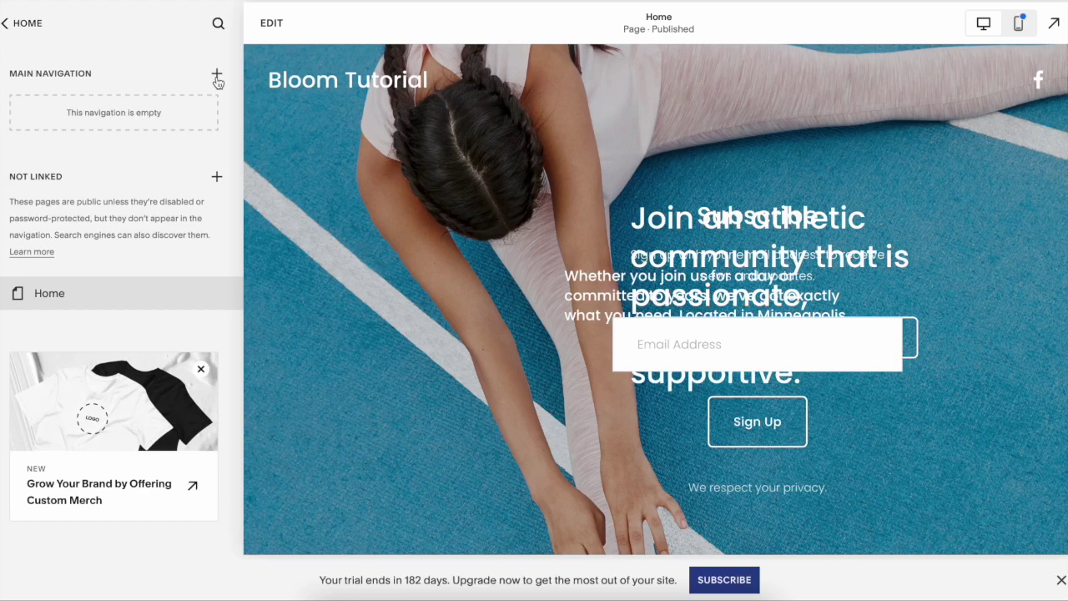
Step: Add a store page with the Store 1 layout to the main navigation and open its product list
left_click(217, 77)
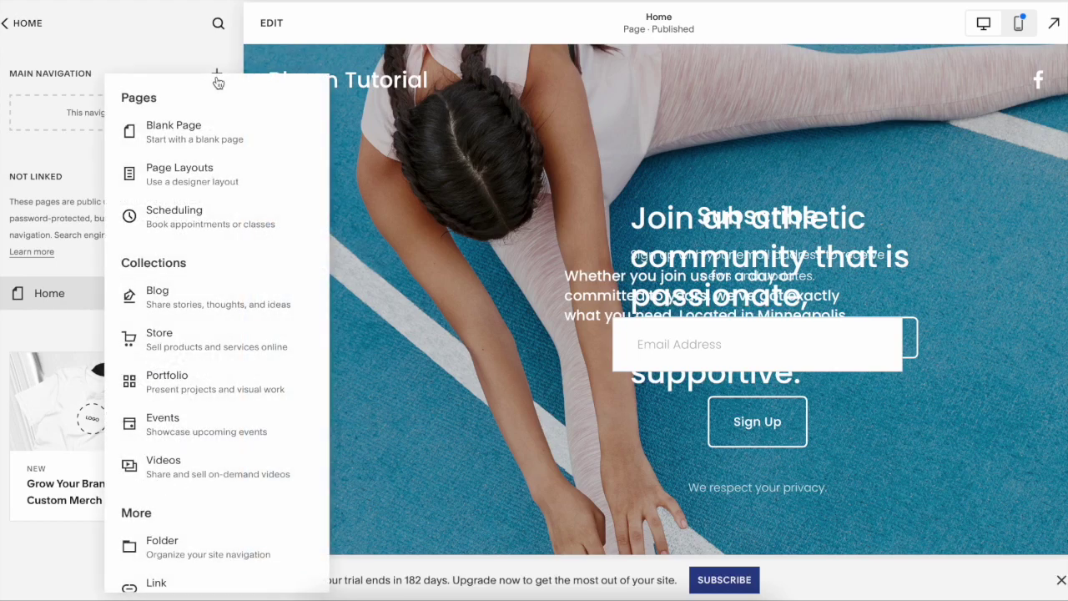
left_click(208, 337)
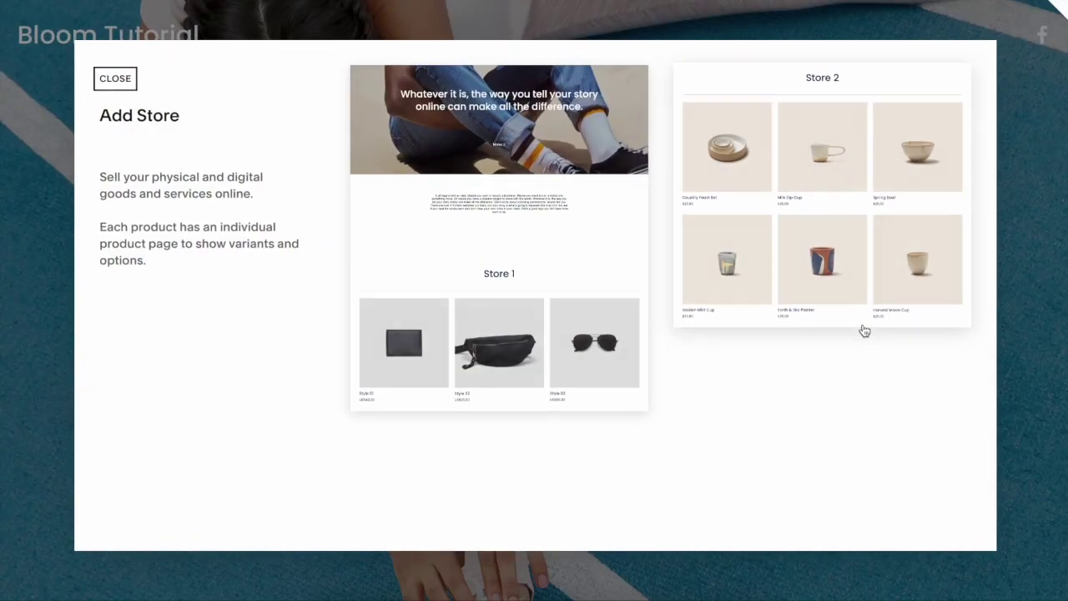
left_click(526, 182)
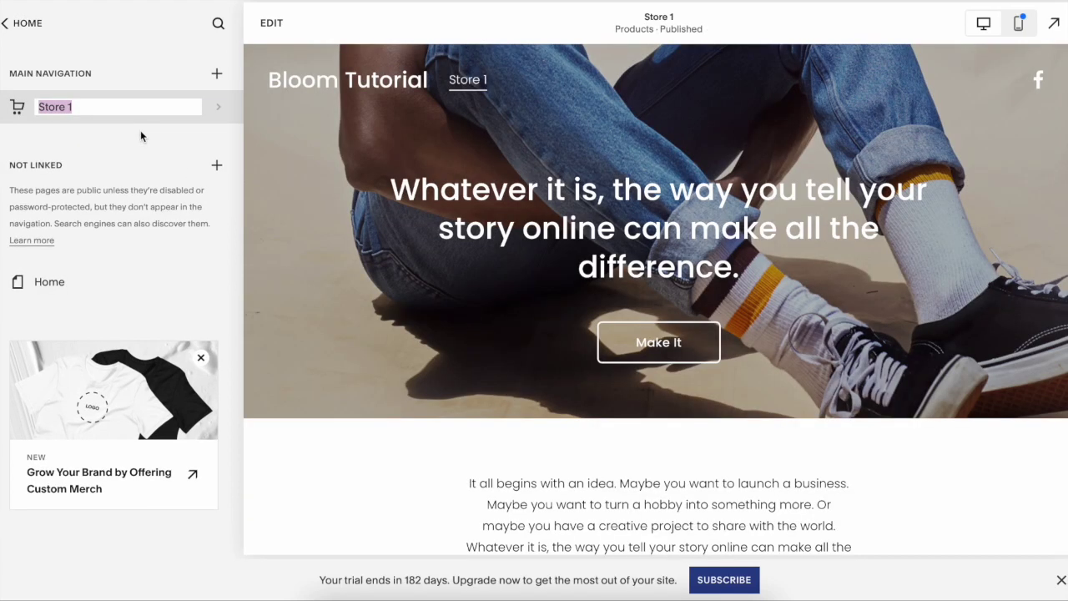
left_click(141, 130)
left_click(60, 117)
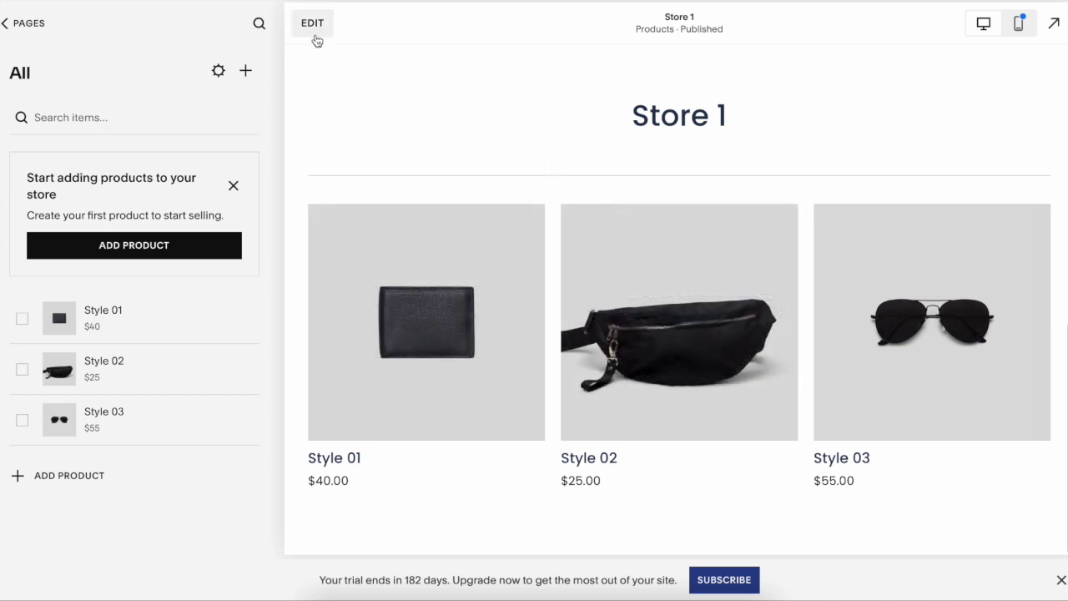
Step: Open the Style 01 product for editing and continue through its setup to the full product details
left_click(245, 320)
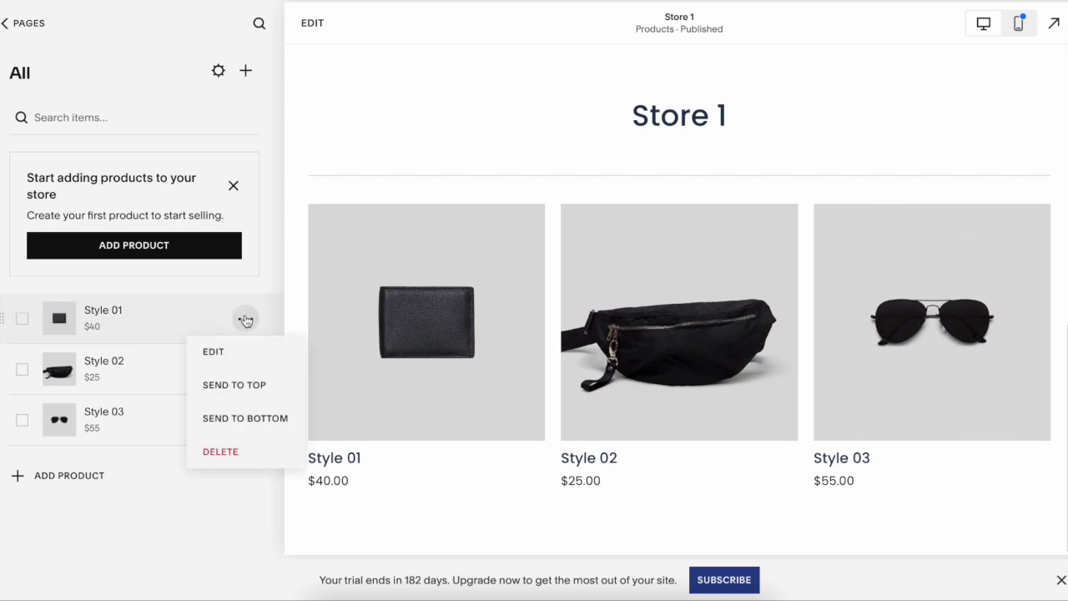
left_click(238, 359)
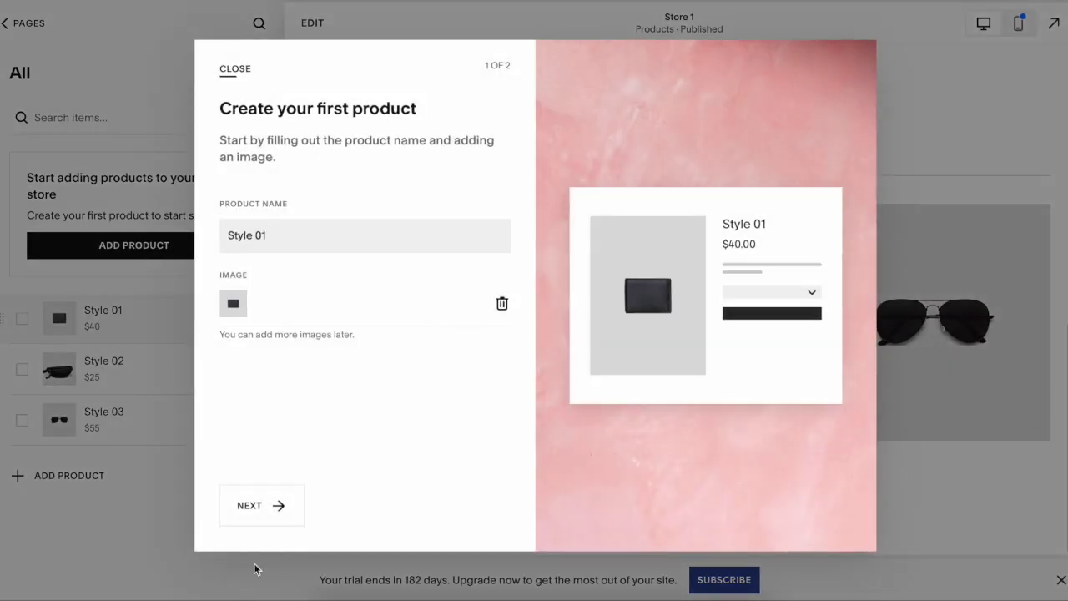
left_click(274, 512)
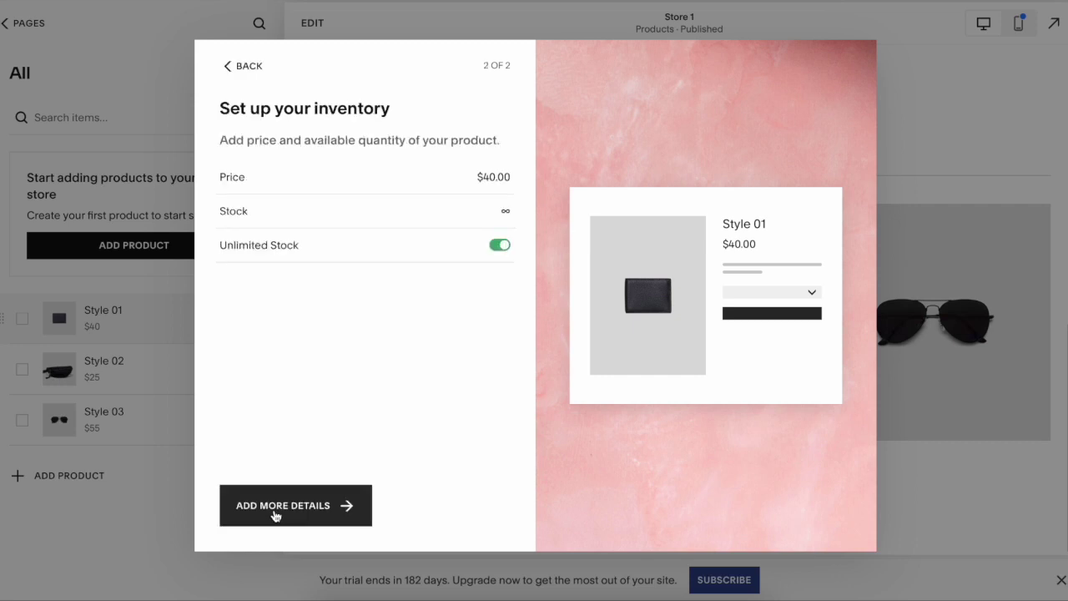
left_click(275, 512)
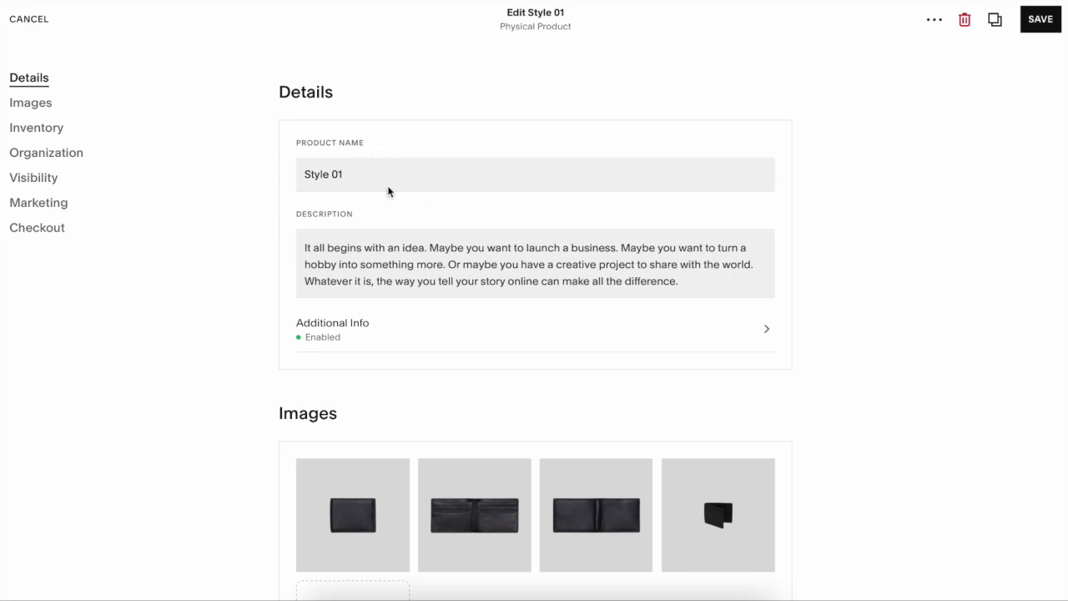
Step: Create a "sunglasses" category for the Style 01 product and save the product
scroll(388, 186, "down", 7)
scroll(387, 191, "down", 7)
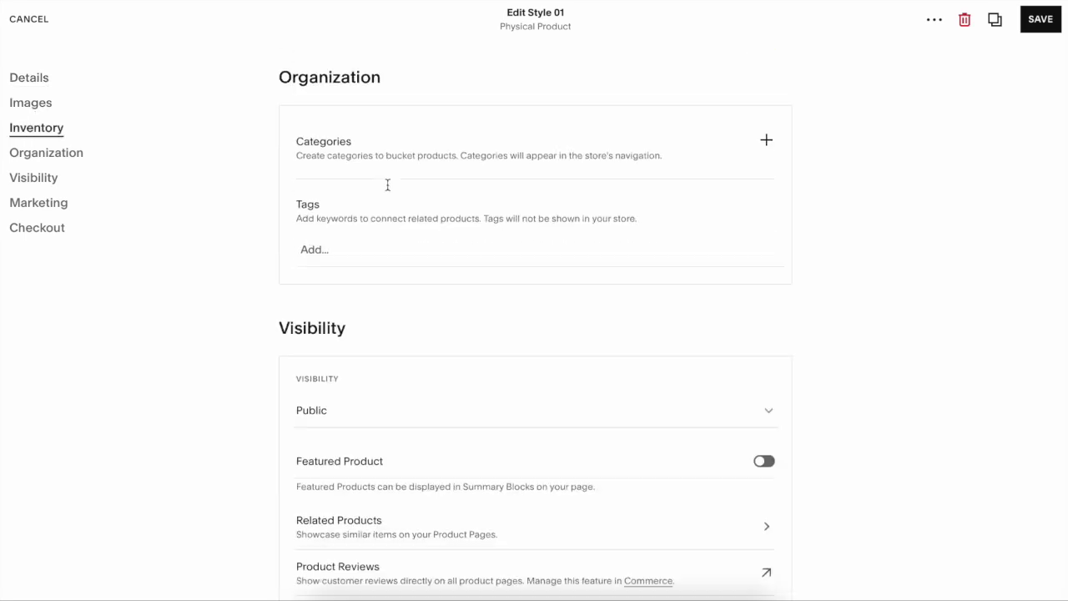
scroll(387, 185, "down", 1)
left_click(766, 121)
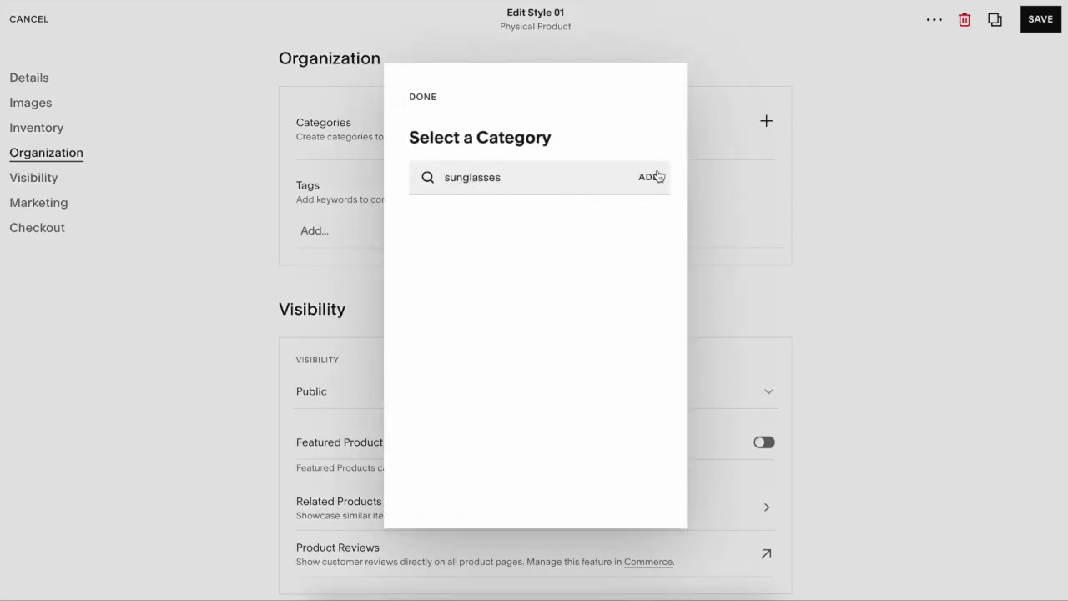
left_click(423, 97)
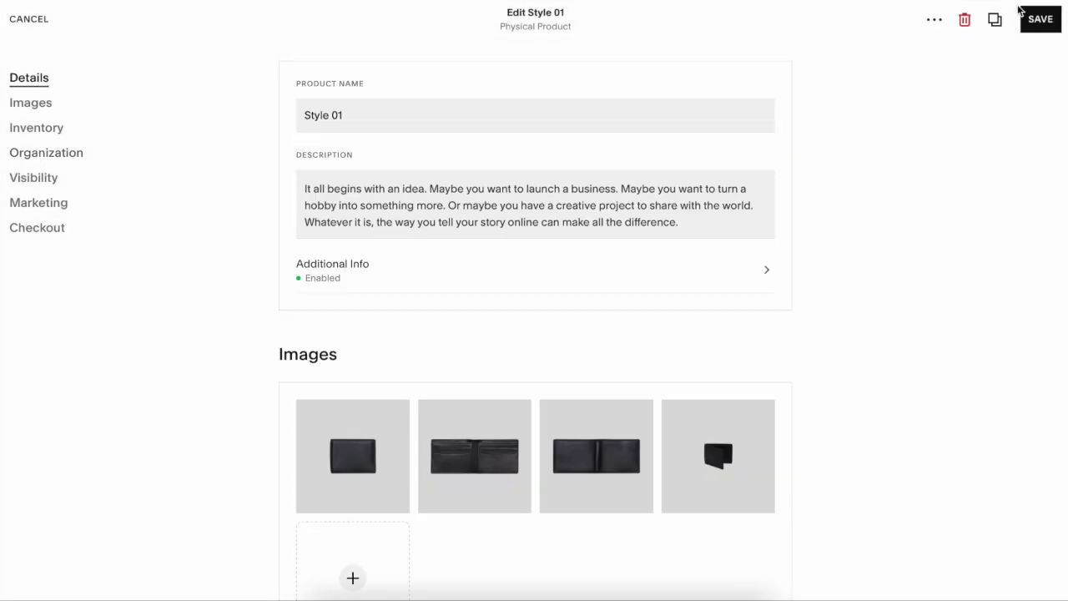
left_click(1022, 11)
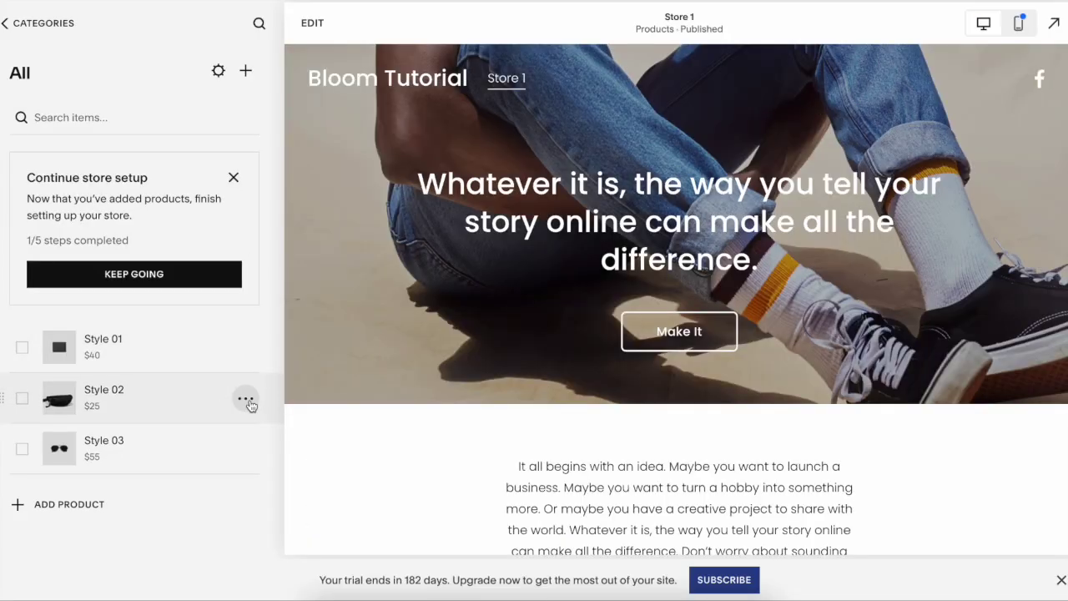
Step: Edit the Style 02 product, assign it a new "fanny pack" category, and save it
left_click(245, 402)
left_click(238, 432)
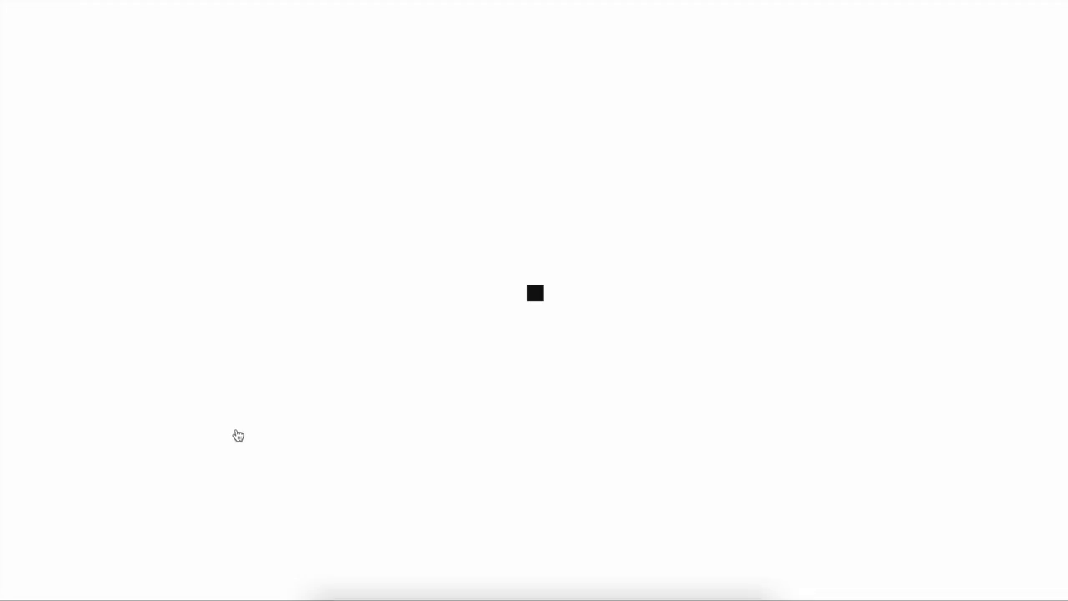
scroll(498, 214, "down", 12)
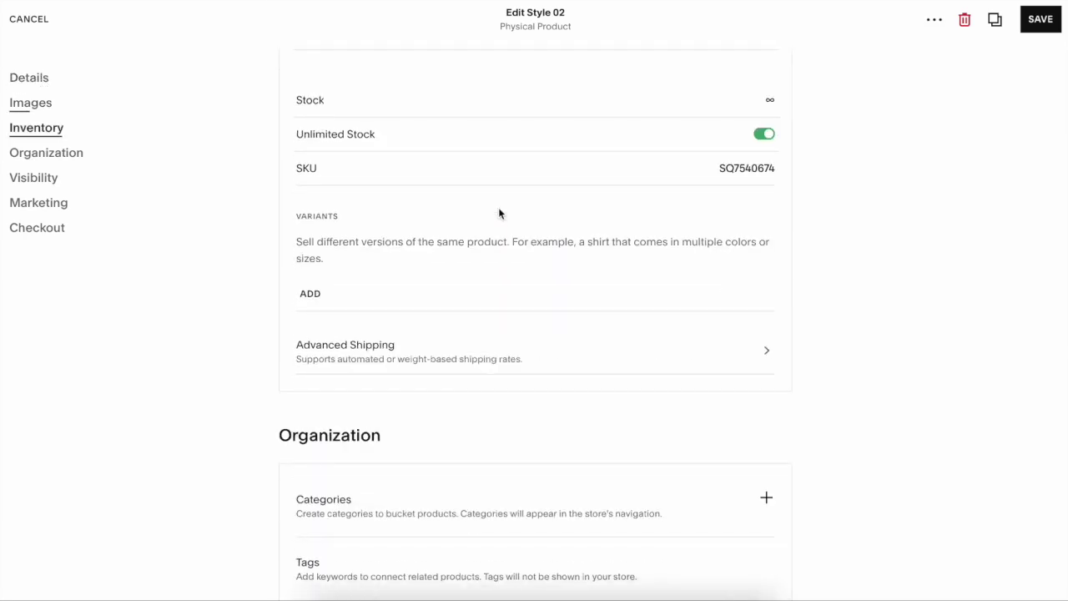
left_click(766, 215)
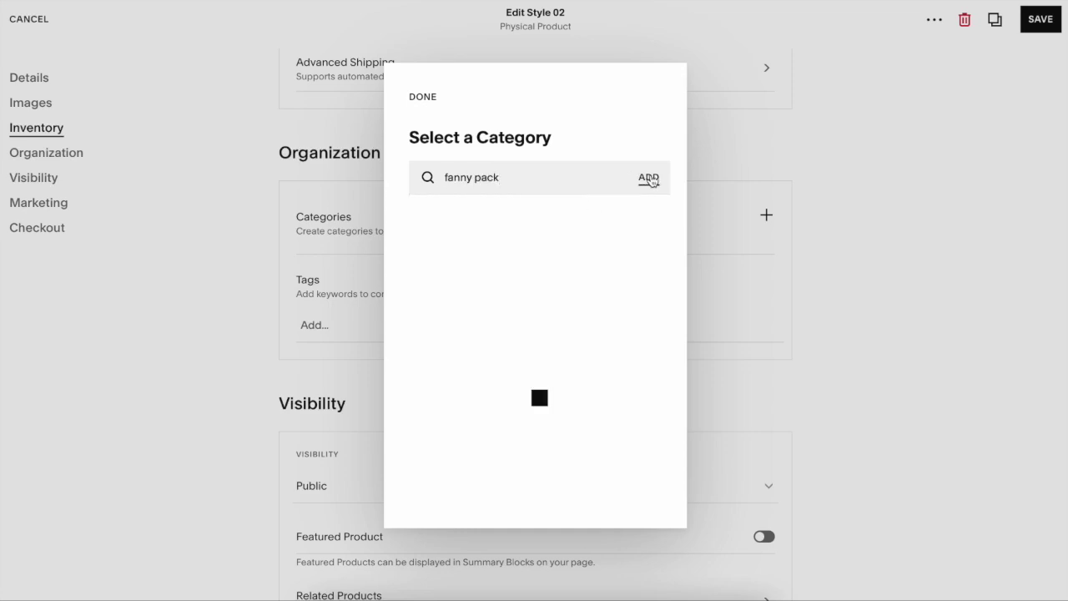
left_click(421, 98)
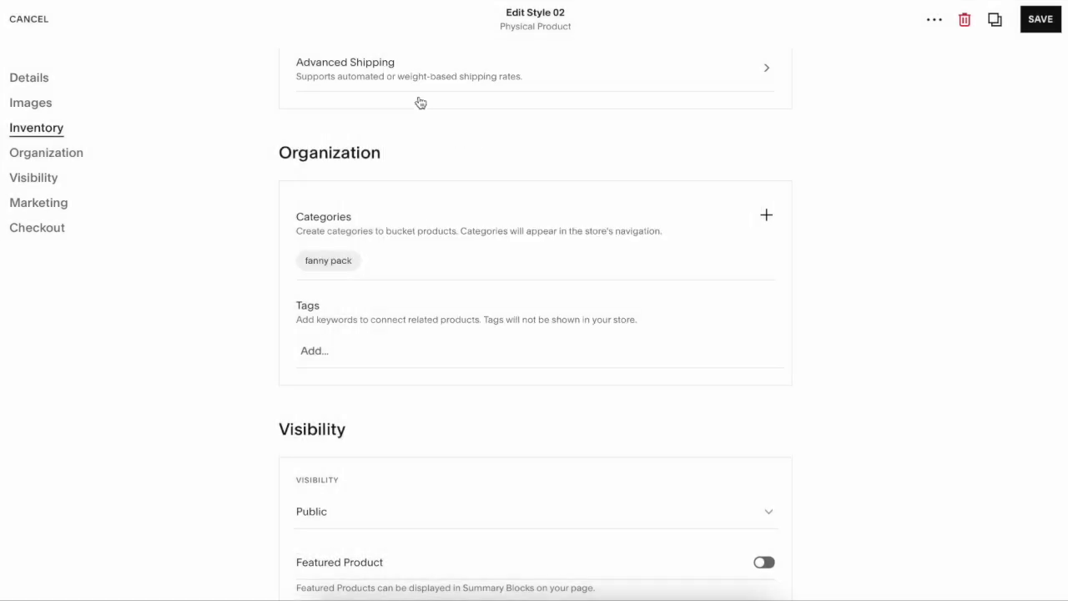
left_click(1041, 19)
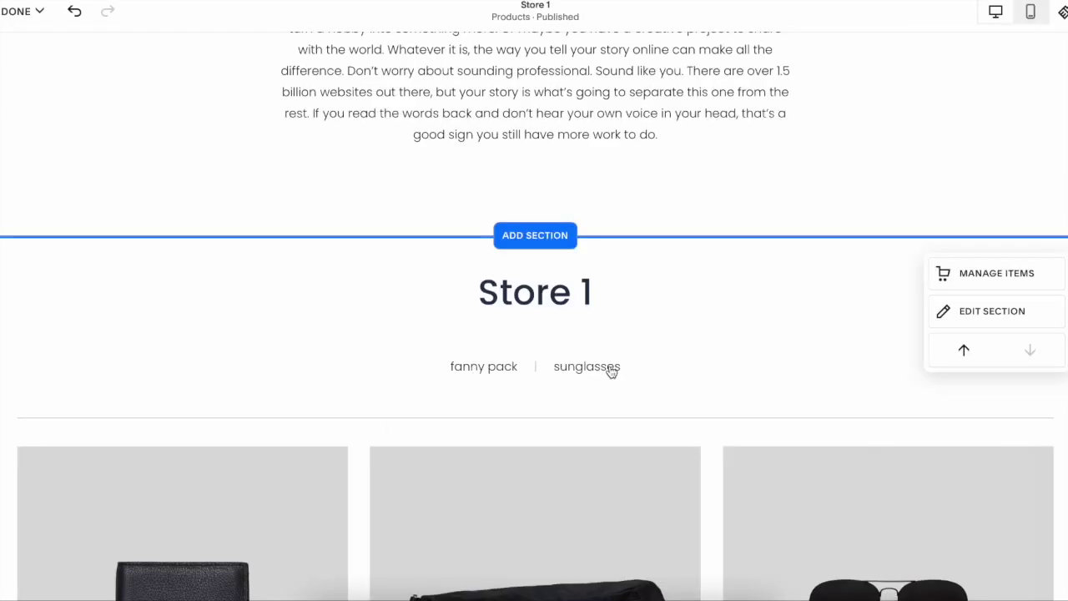
Step: Review the category links and product grid on the store page, saving and leaving the page editor
scroll(611, 372, "down", 3)
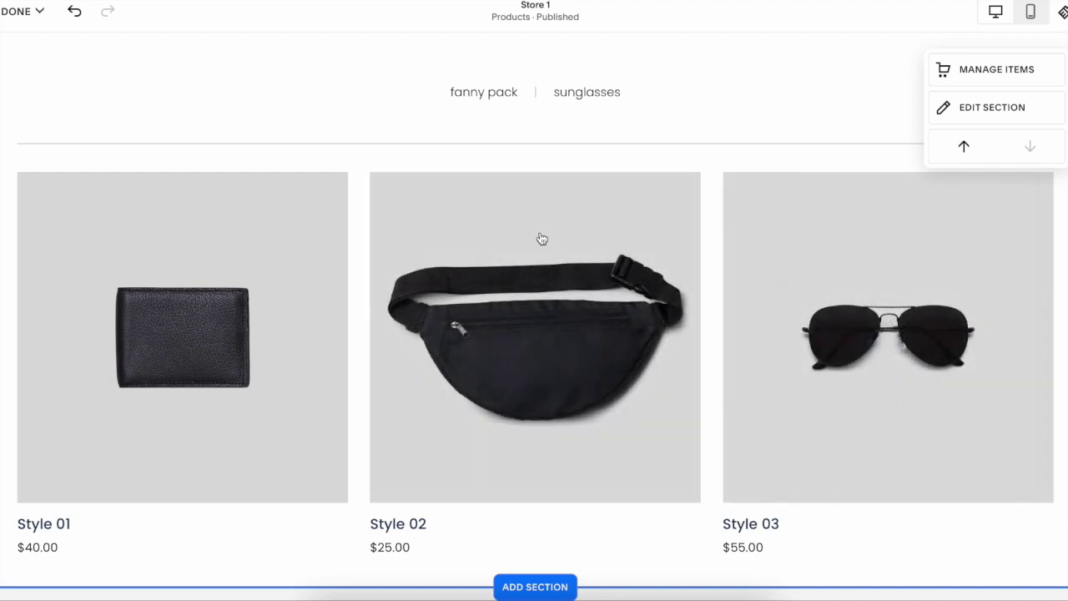
scroll(542, 239, "up", 3)
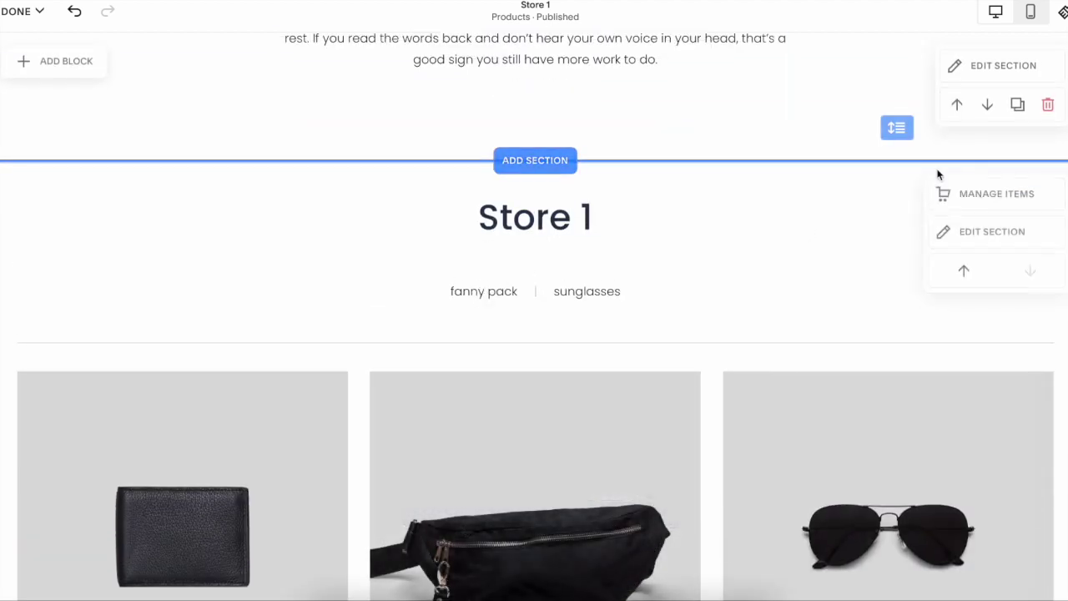
left_click(24, 12)
left_click(21, 54)
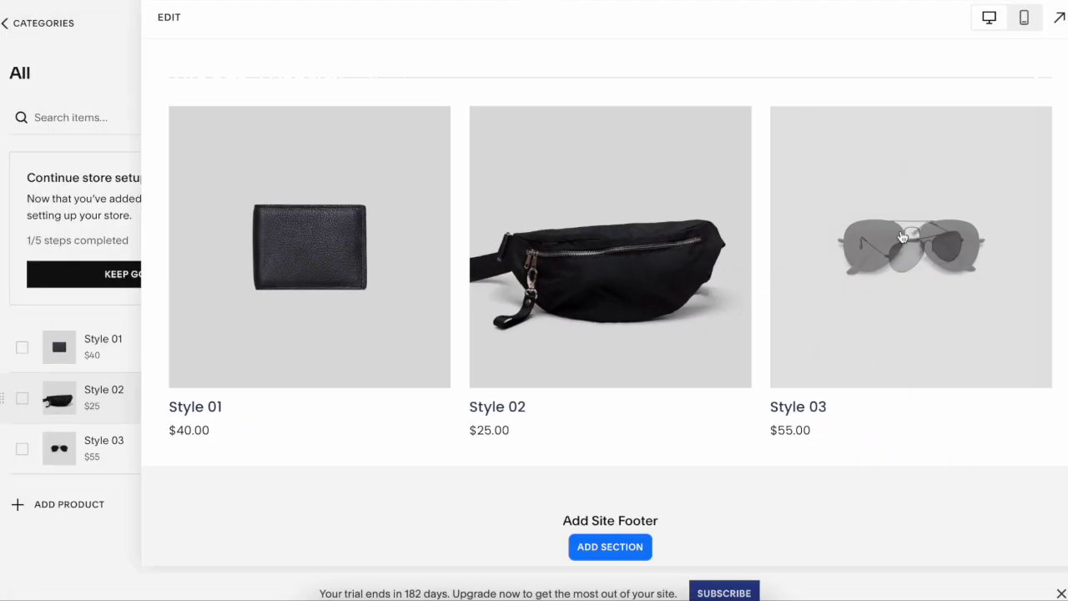
scroll(776, 327, "up", 9)
scroll(670, 414, "down", 6)
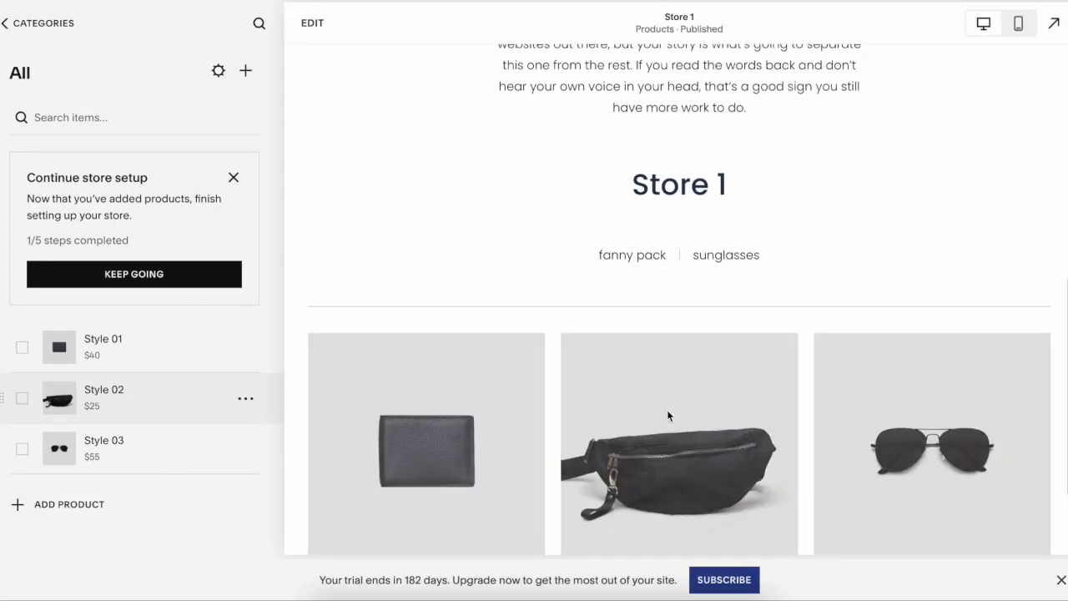
Step: Open the fanny pack category from the Store 1 page preview and look over its product listing
left_click(639, 259)
scroll(642, 270, "down", 8)
scroll(641, 271, "up", 4)
scroll(641, 270, "up", 5)
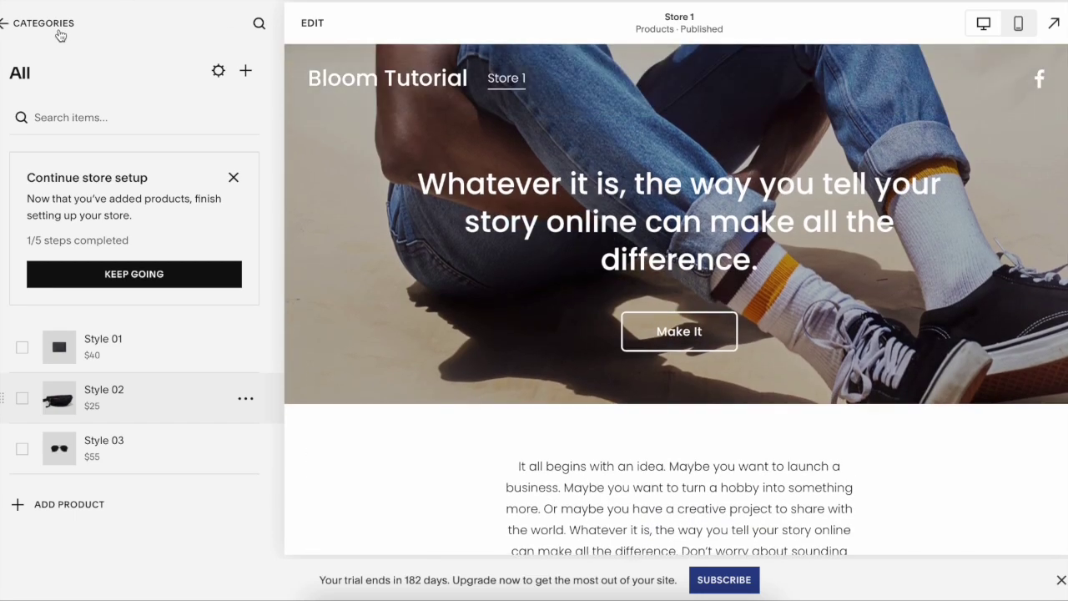
Step: Return to the site's page list and add a blank page named "Fanny Packs" to the main navigation
left_click(58, 27)
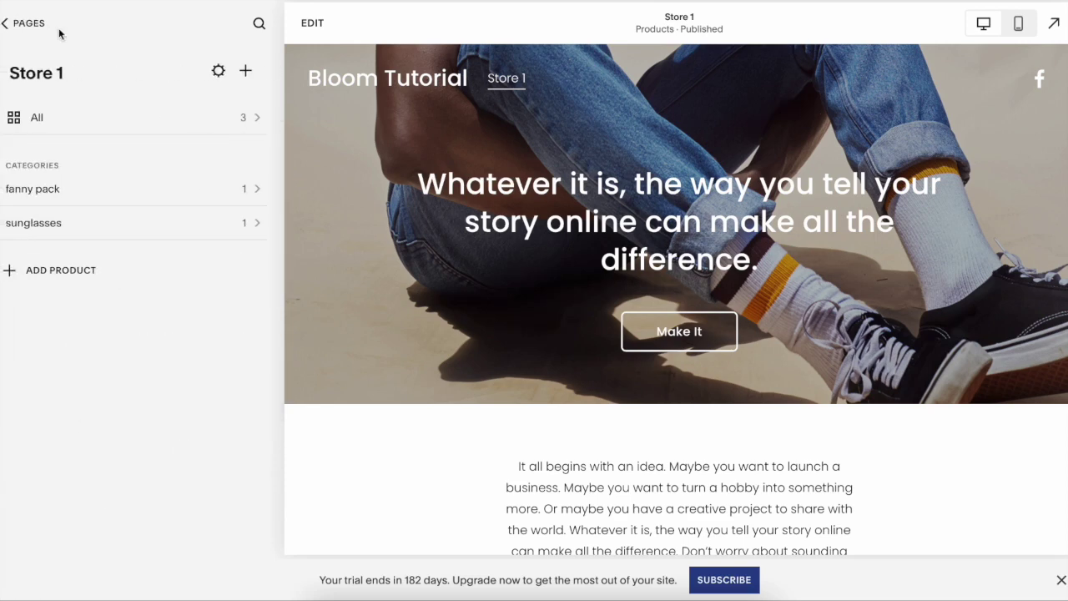
left_click(19, 24)
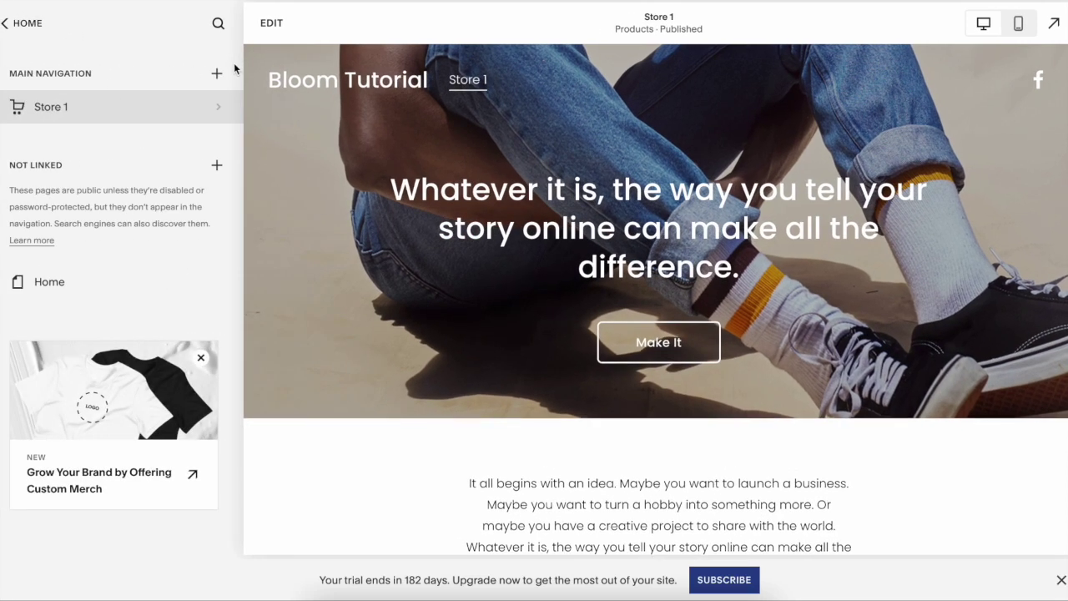
left_click(213, 75)
left_click(179, 146)
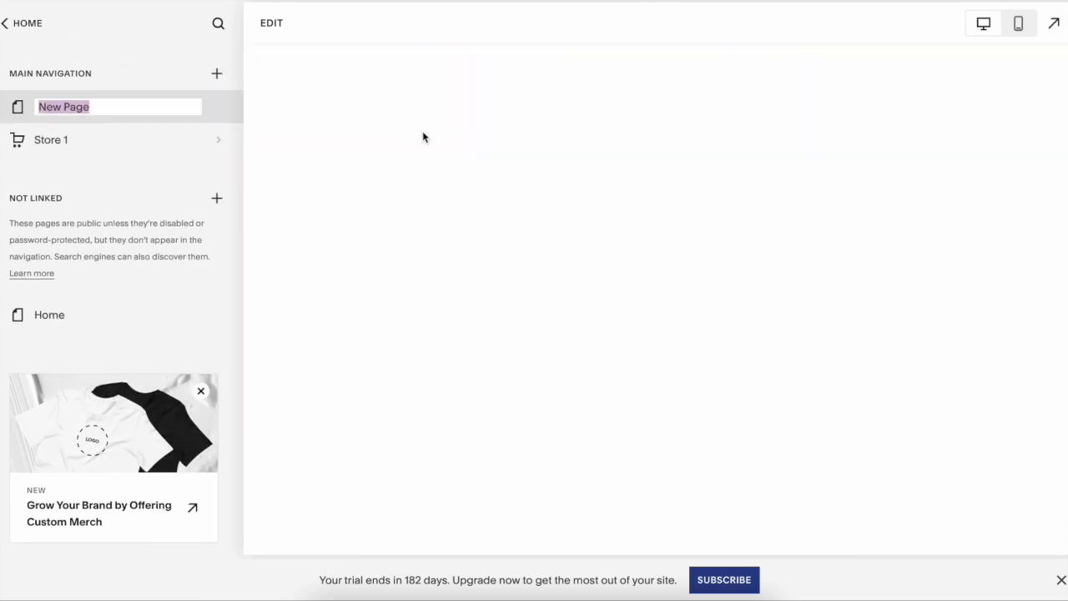
type("Fanny")
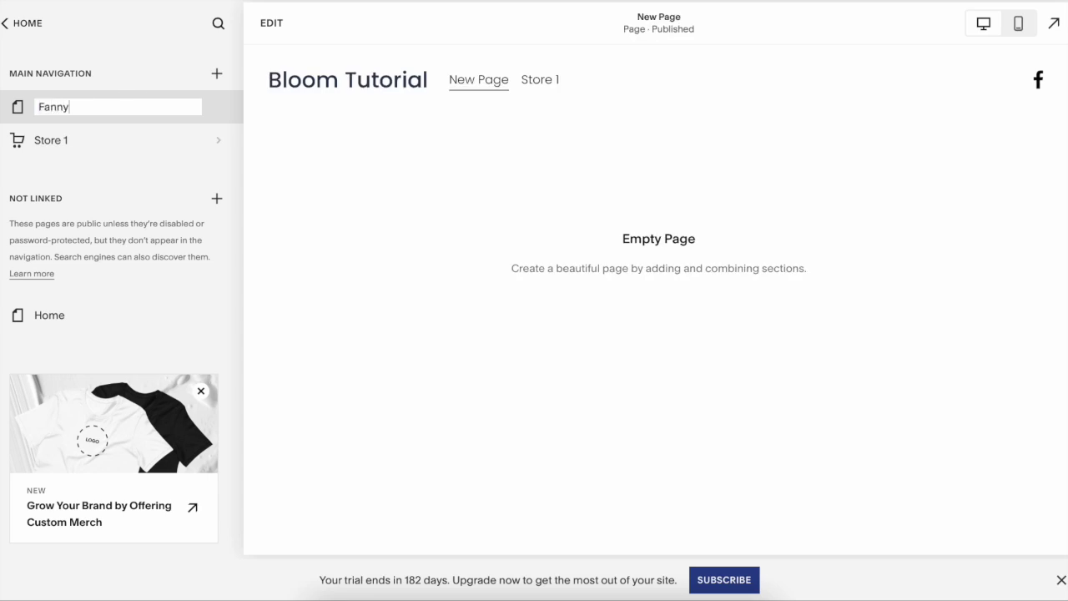
type(" Packs")
key("Return")
Step: Add a folder named "Shop" to the main navigation and move the Fanny Packs page into it
left_click(215, 71)
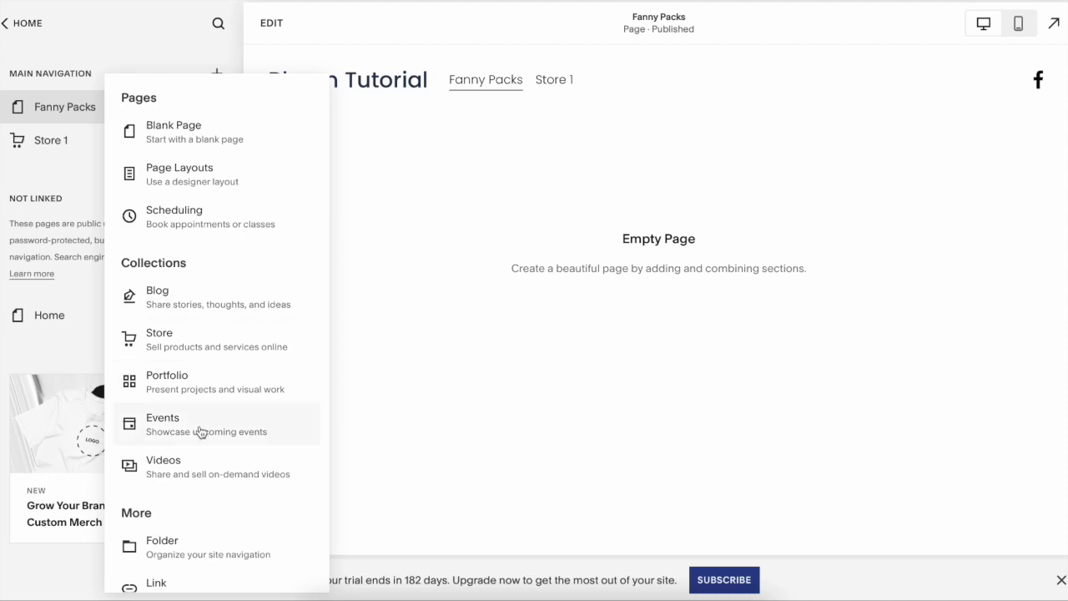
scroll(200, 431, "down", 1)
left_click(185, 503)
type("Shop")
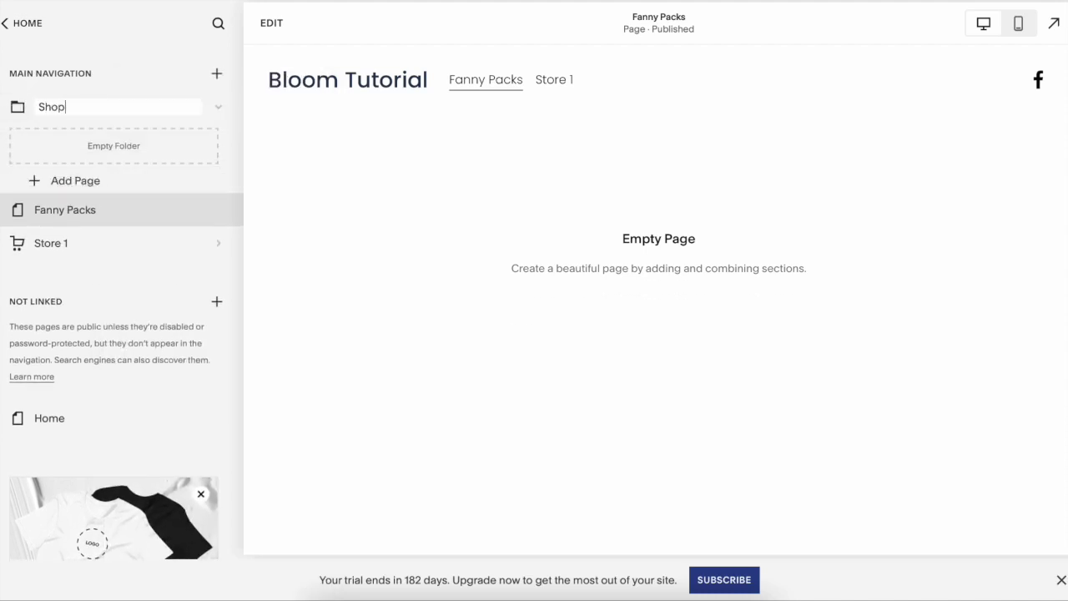
key("Return")
left_click_drag(66, 209, 92, 156)
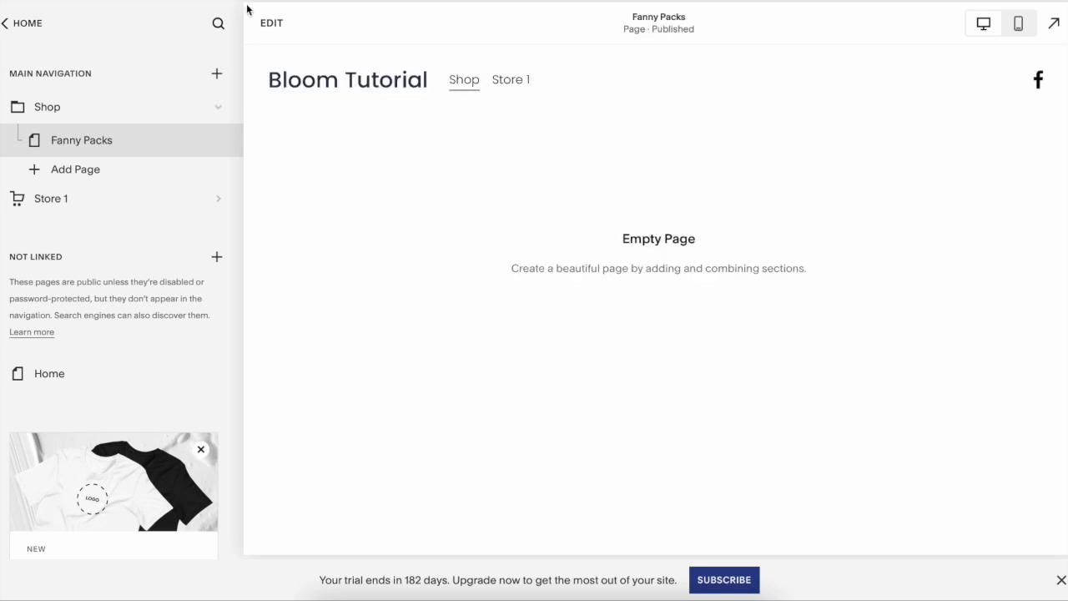
Step: Edit the Fanny Packs page and add the Products section layout with a "New collection." heading and three square vase images in a row
left_click(275, 24)
left_click(570, 266)
scroll(560, 269, "down", 15)
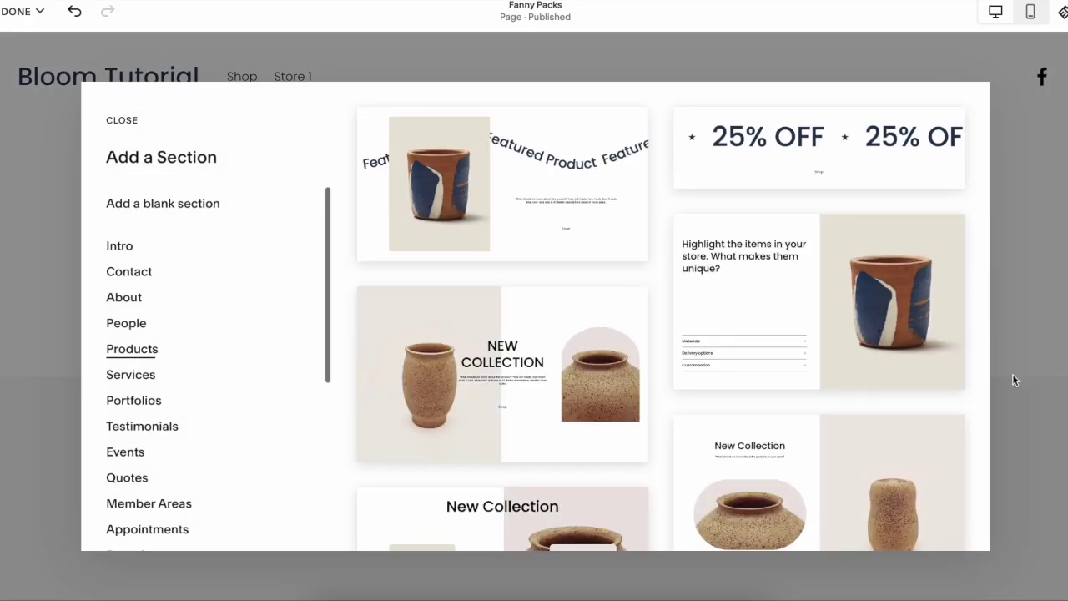
scroll(717, 497, "down", 10)
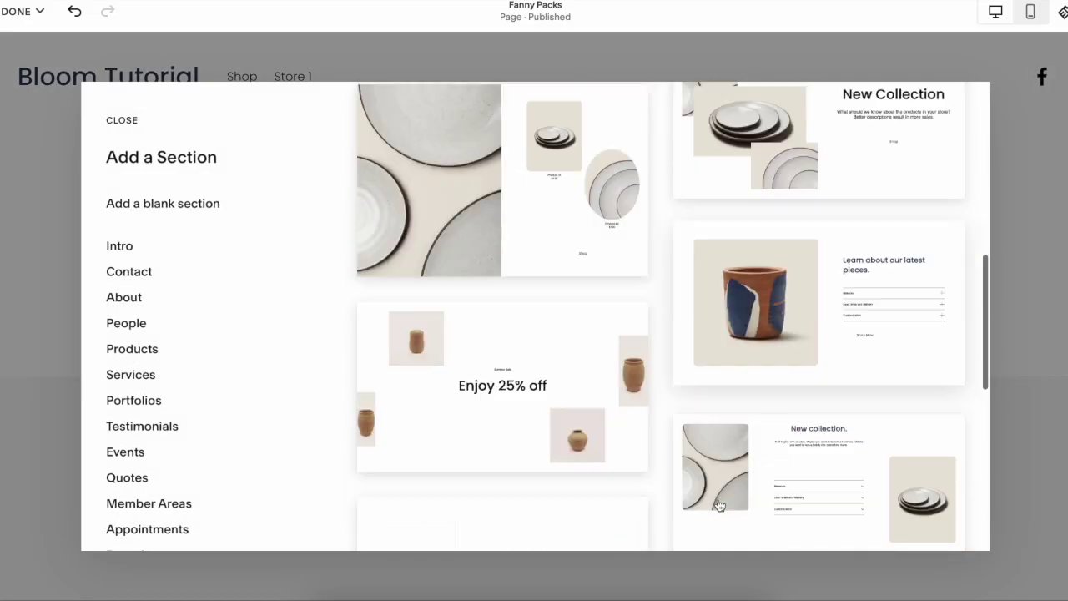
scroll(717, 503, "down", 5)
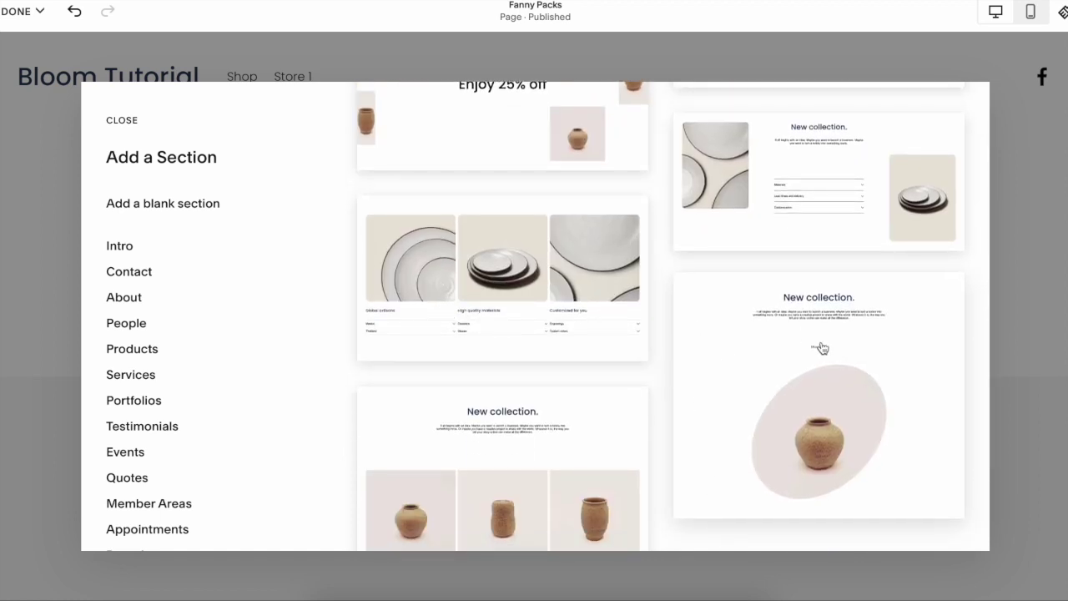
scroll(820, 348, "down", 3)
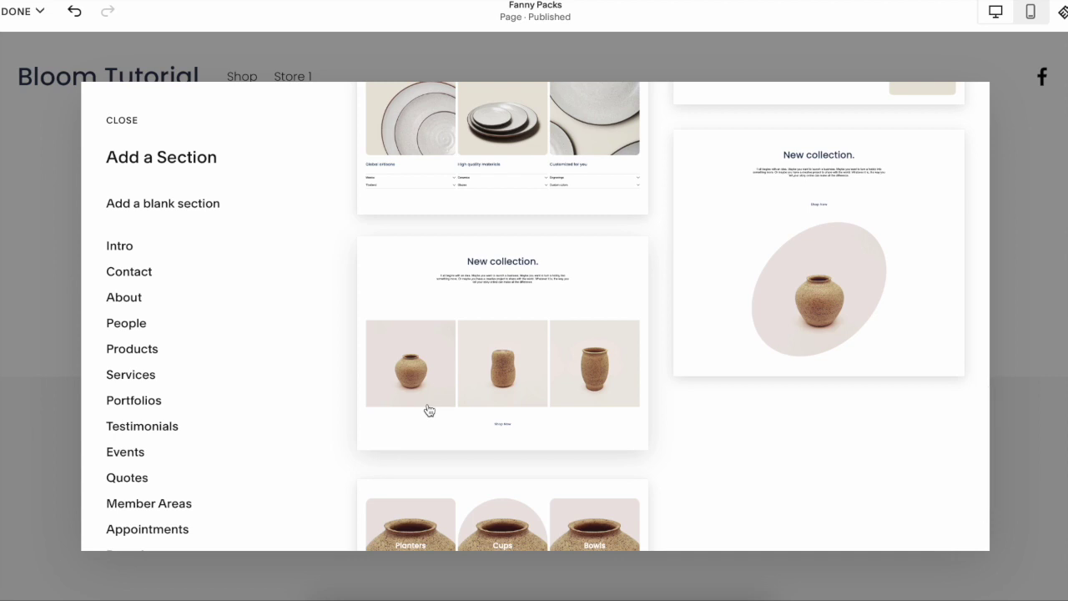
left_click(442, 320)
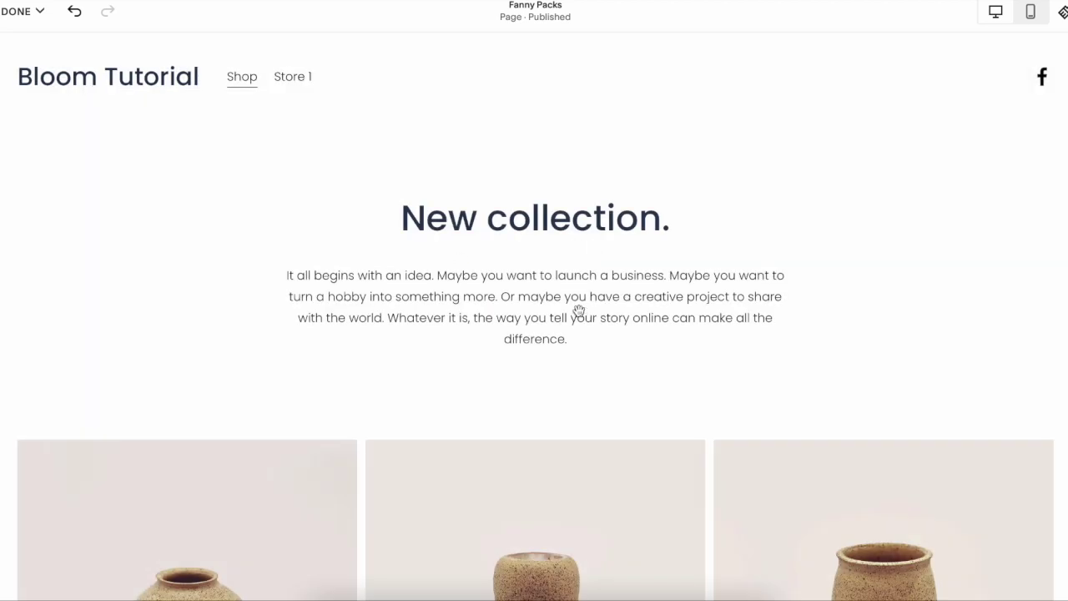
Step: Open the first vase image's settings and set its link type to On Image
scroll(576, 310, "down", 3)
left_click(143, 342)
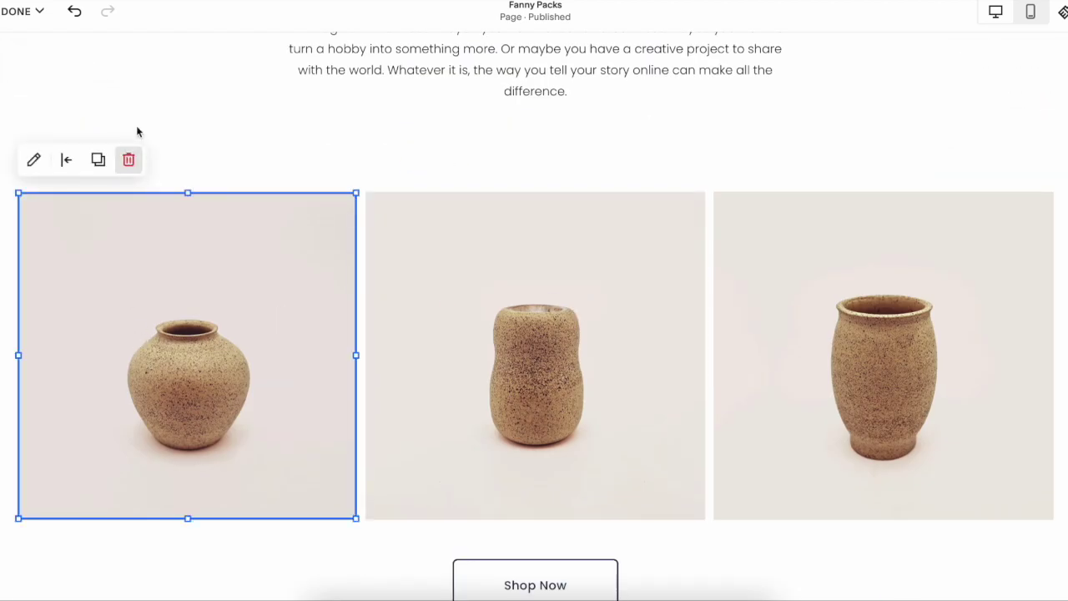
left_click(35, 167)
left_click(566, 452)
left_click(496, 492)
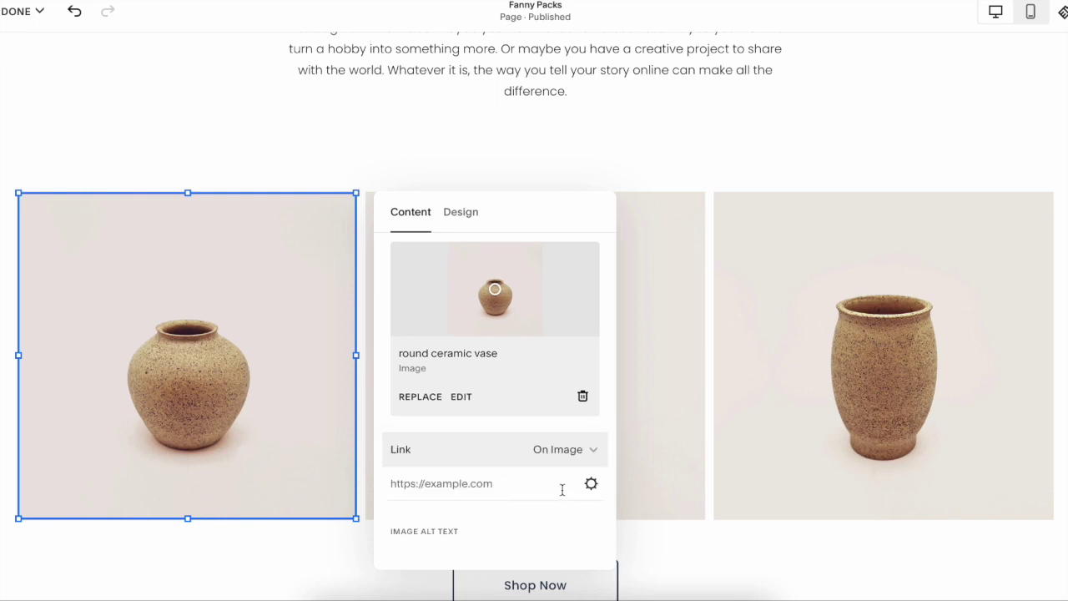
Step: Link the first vase image to the Store 1 page's fanny pack category and save the link
left_click(590, 484)
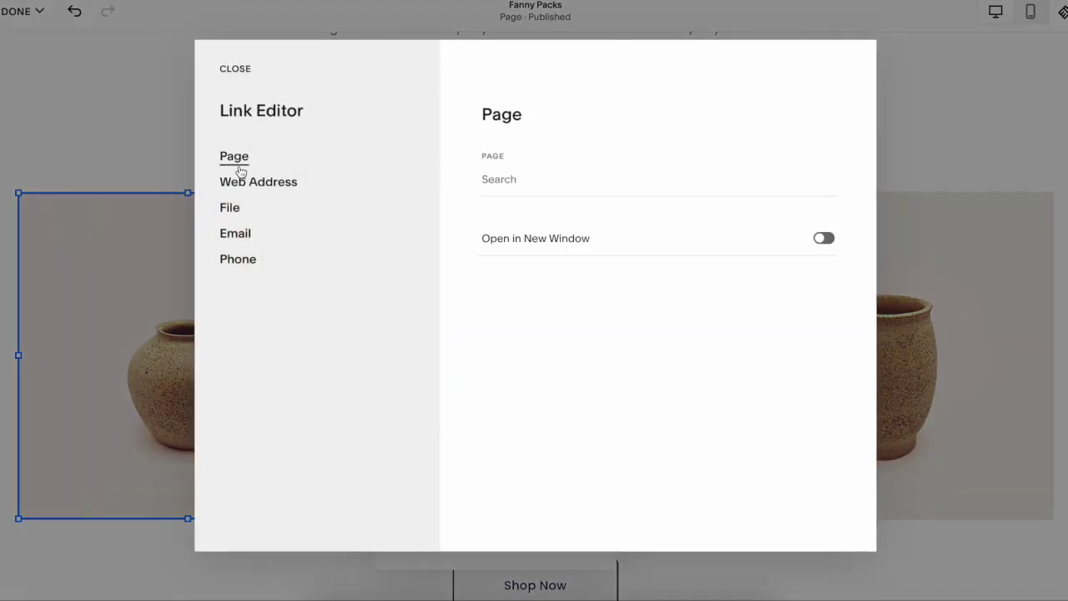
left_click(535, 181)
left_click(548, 233)
left_click(514, 190)
left_click(826, 179)
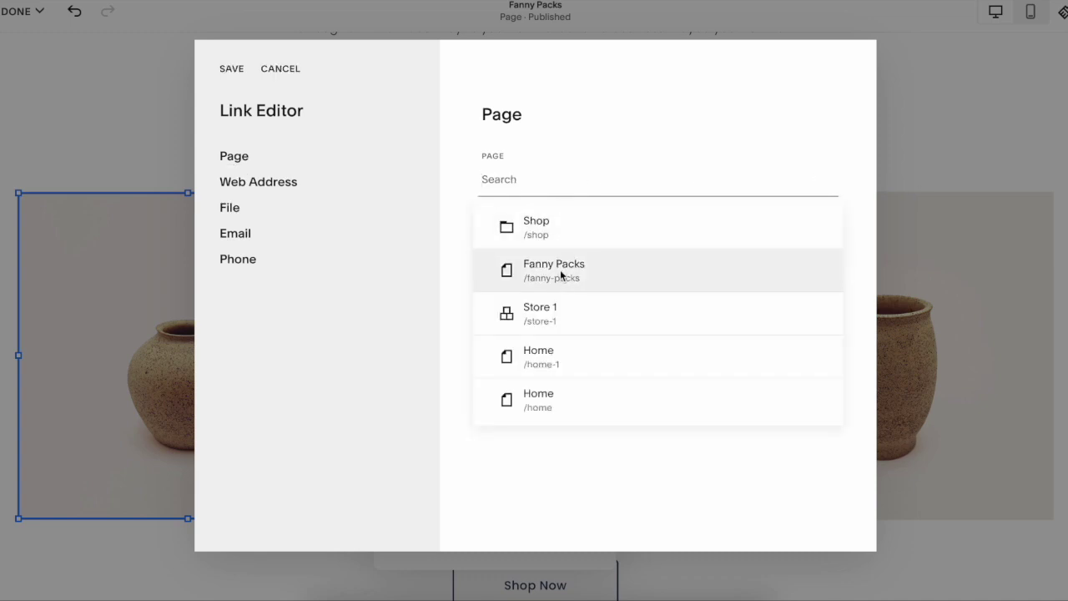
left_click(551, 313)
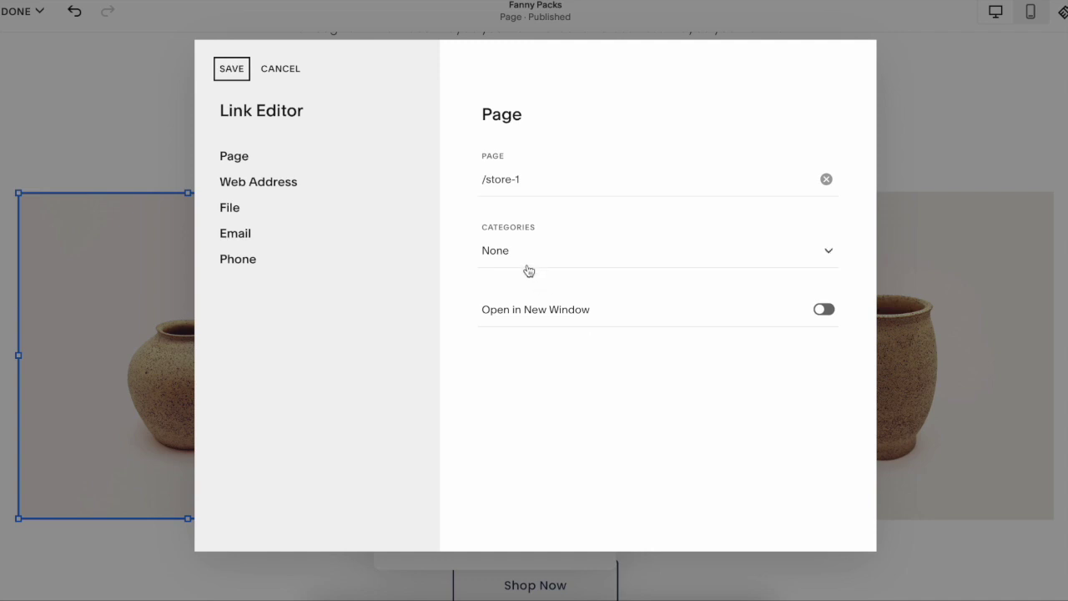
left_click(522, 256)
left_click(527, 292)
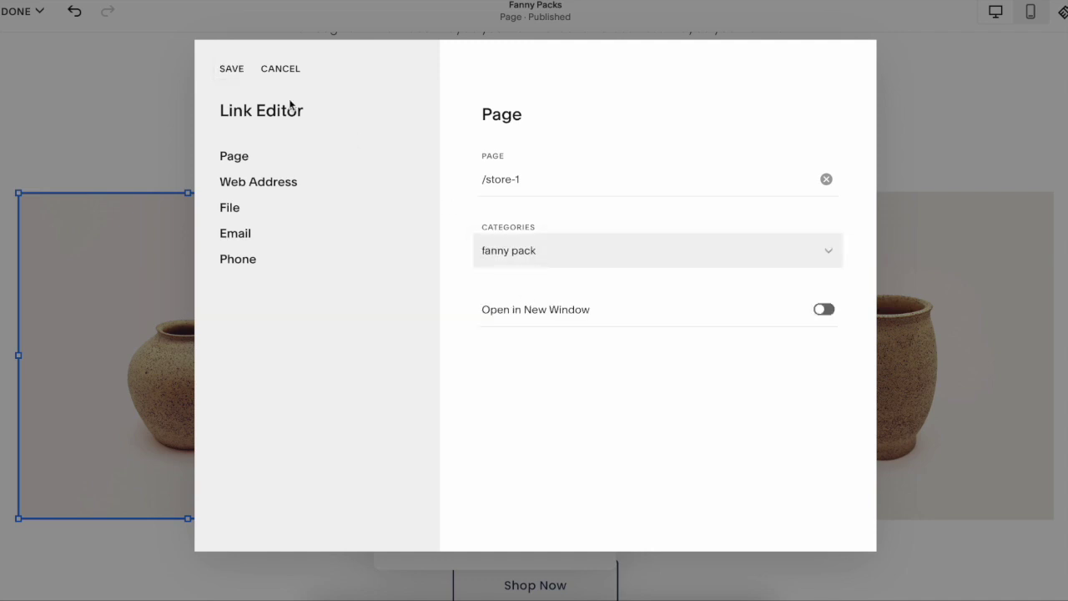
left_click(231, 69)
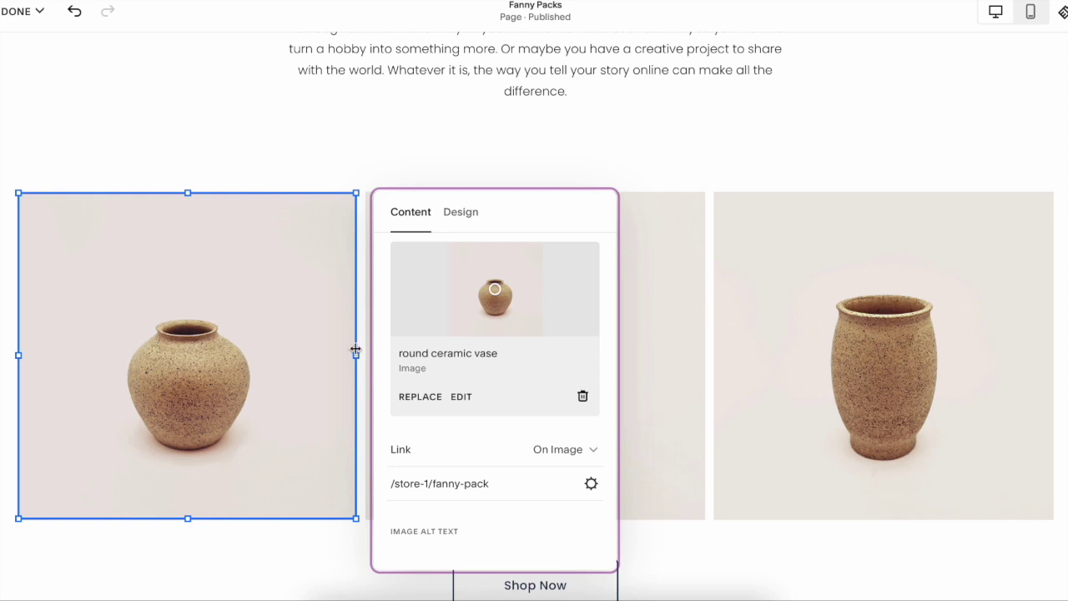
Step: Look at the Web Address option for the image's link and close the link editor
left_click(590, 483)
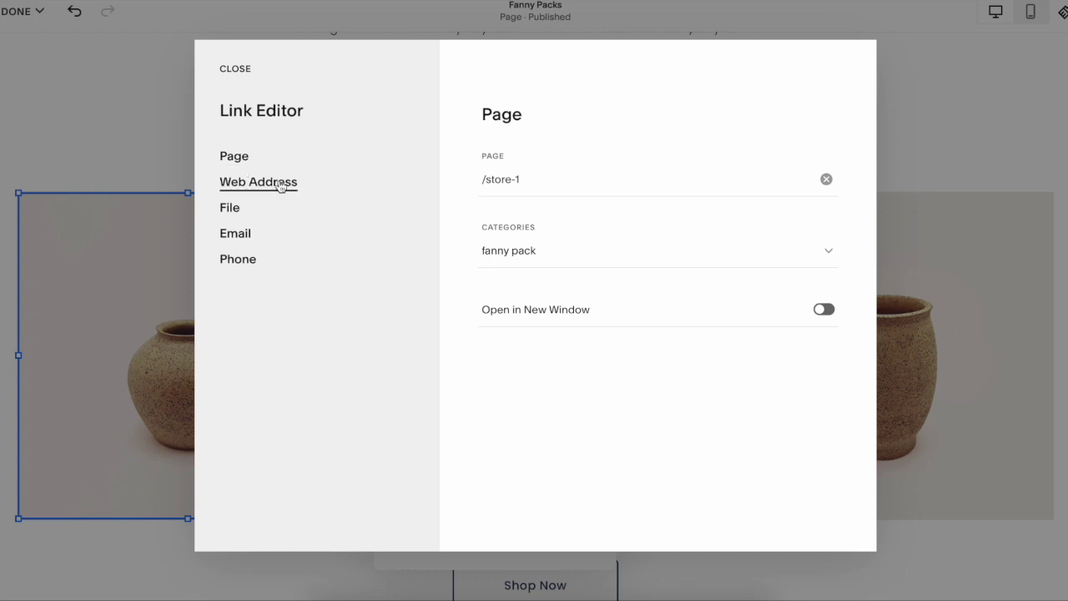
left_click(281, 185)
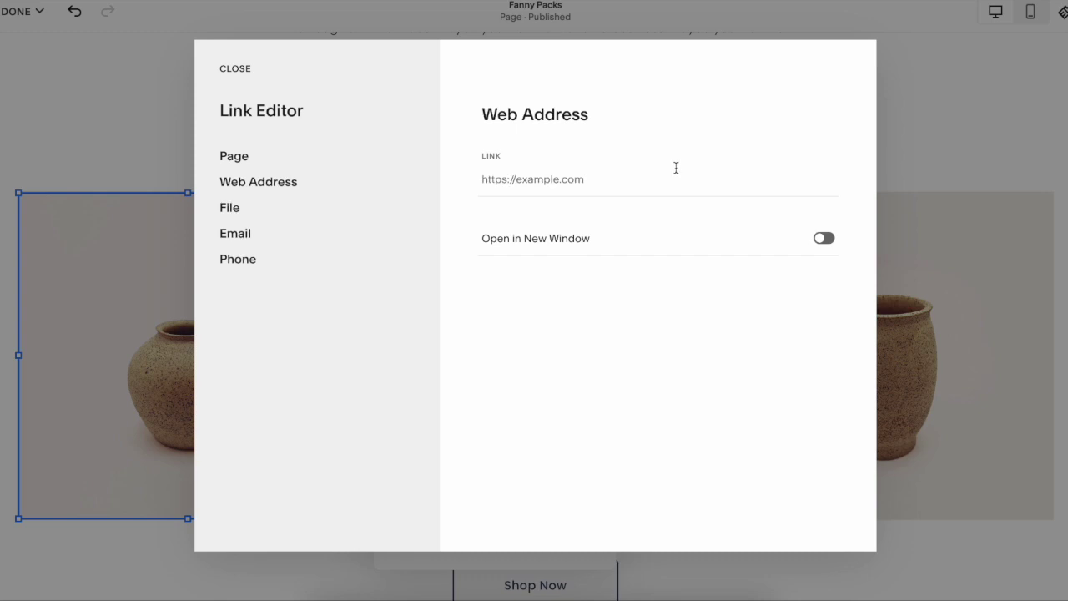
left_click(227, 67)
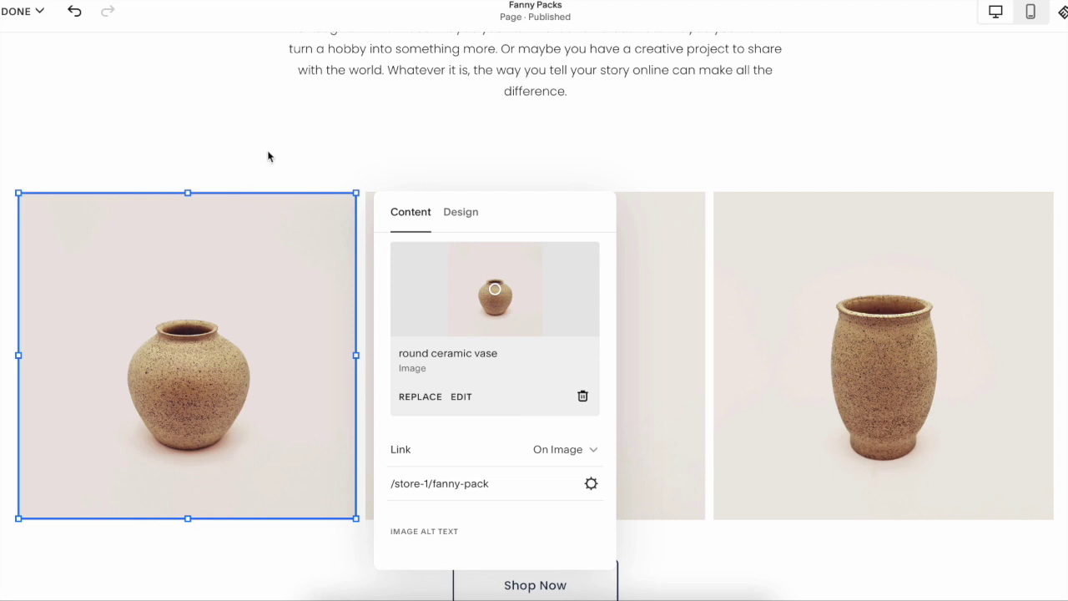
Step: Save the Fanny Packs page, exit editing, and start a new link titled "Fanny Pack" in the Shop folder
left_click(19, 11)
left_click(20, 55)
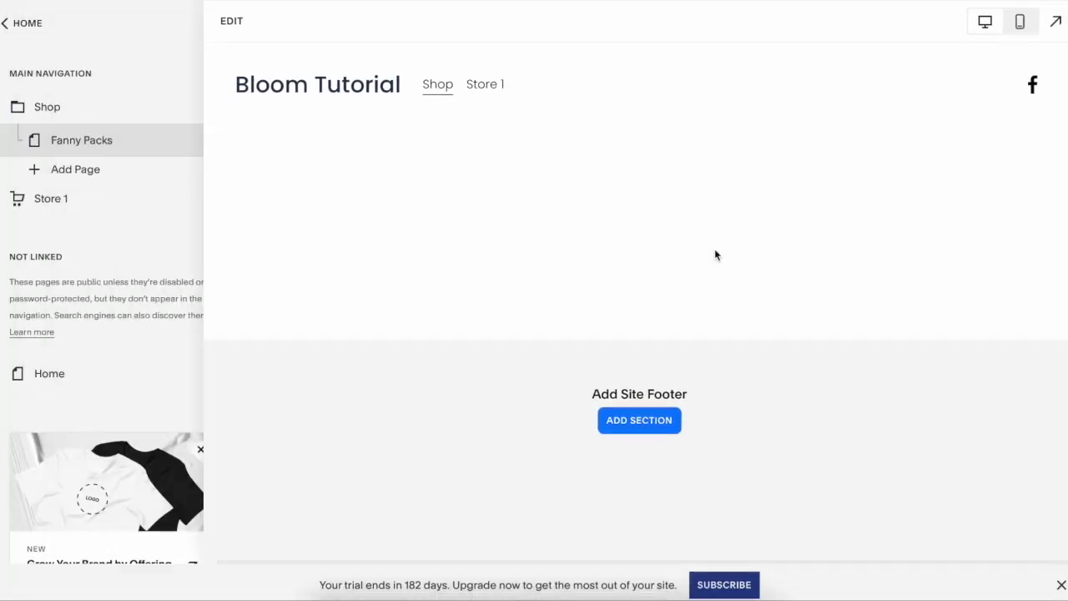
left_click(84, 170)
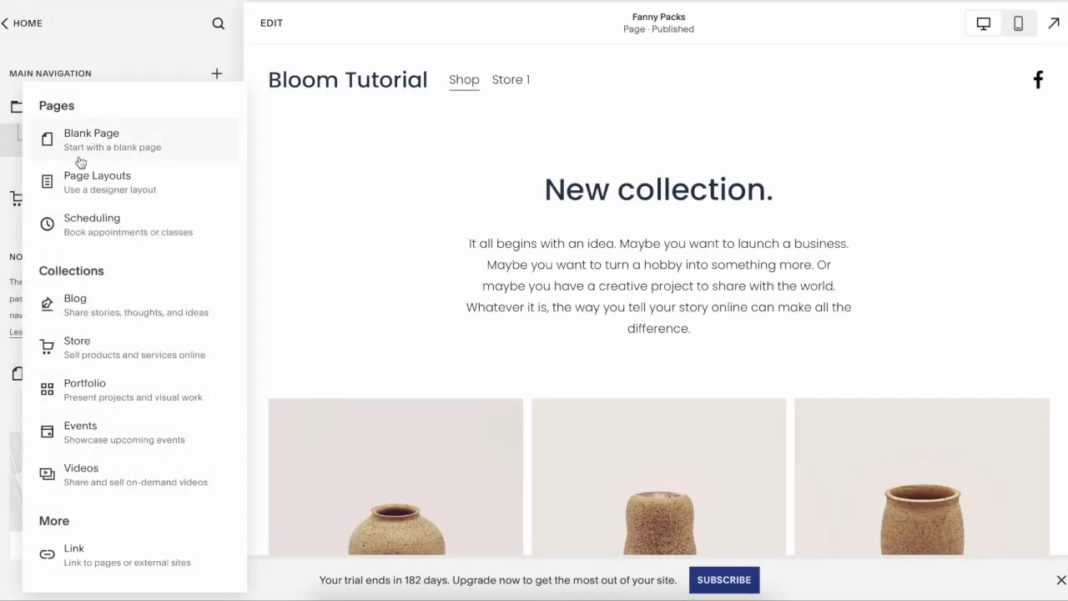
left_click(102, 552)
type("F")
Step: Point the Fanny Pack navigation link to the Store 1 page's fanny pack category and save it
left_click(652, 377)
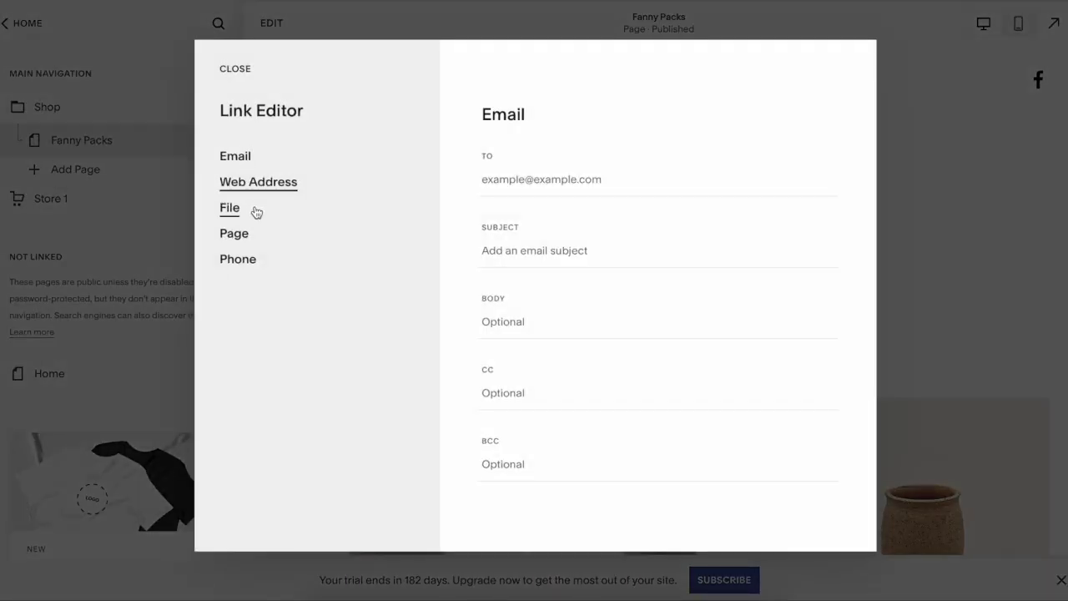
left_click(246, 236)
left_click(548, 182)
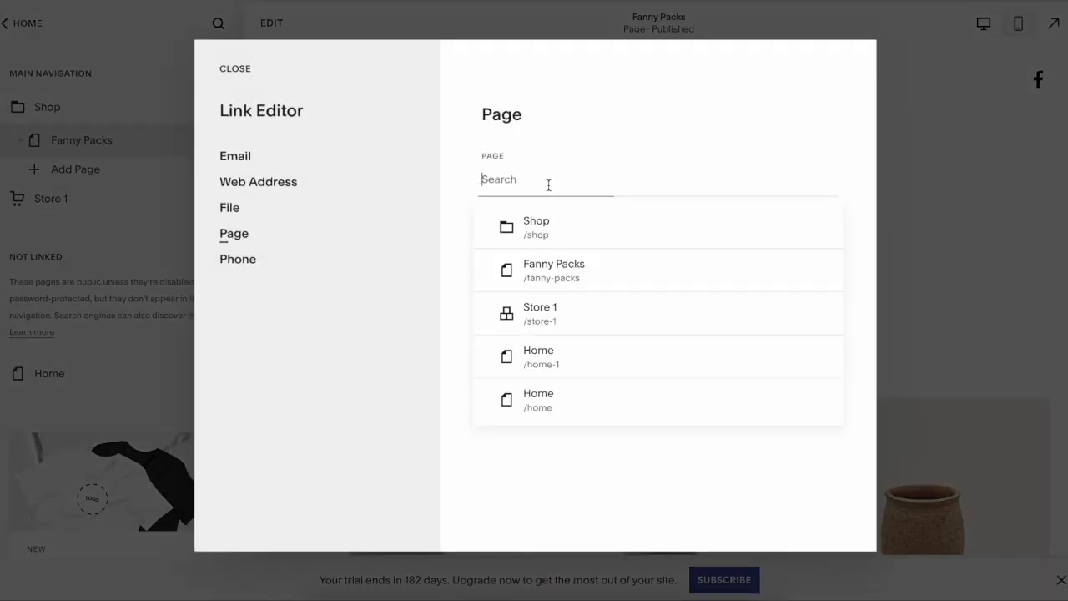
left_click(558, 310)
left_click(534, 260)
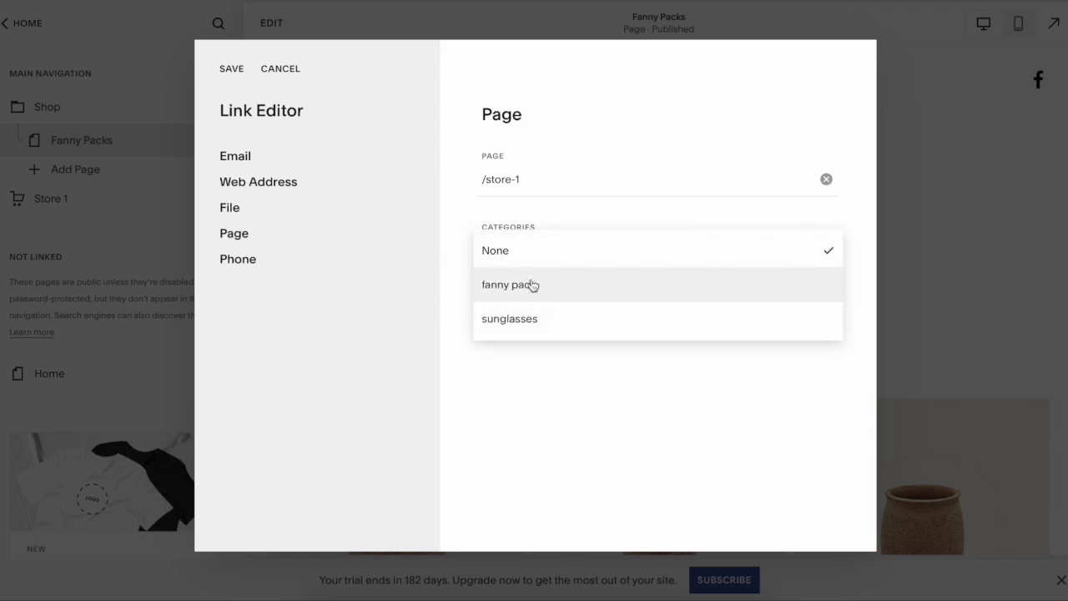
left_click(533, 286)
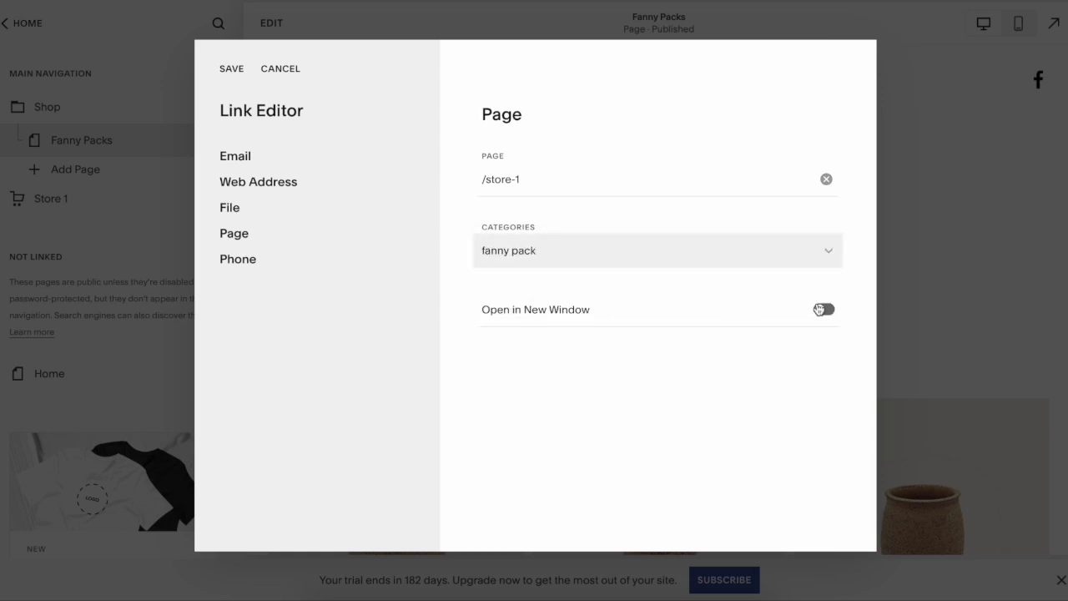
left_click(230, 73)
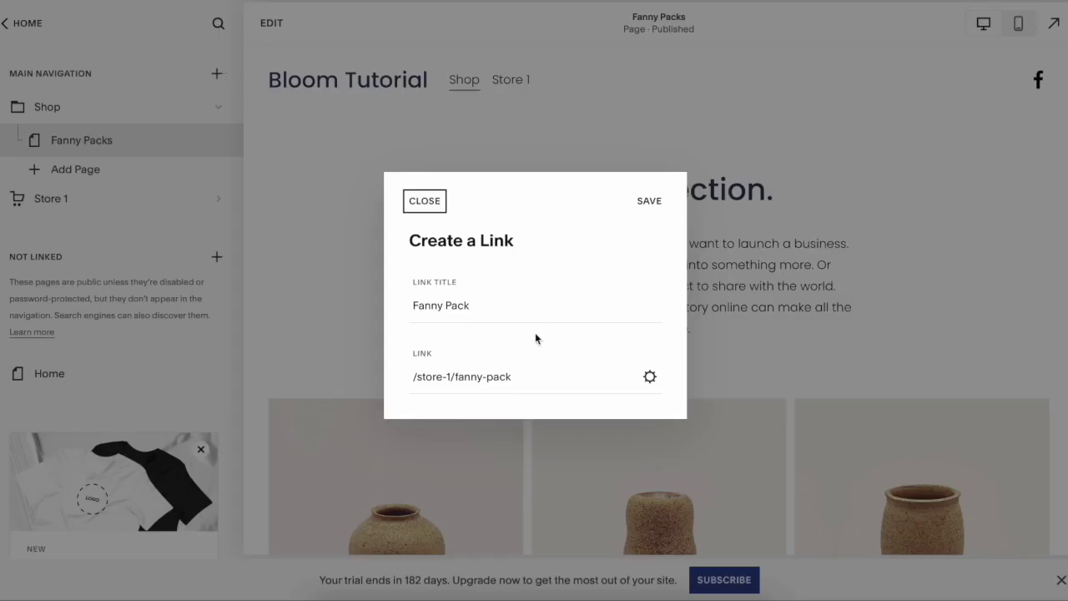
left_click(647, 203)
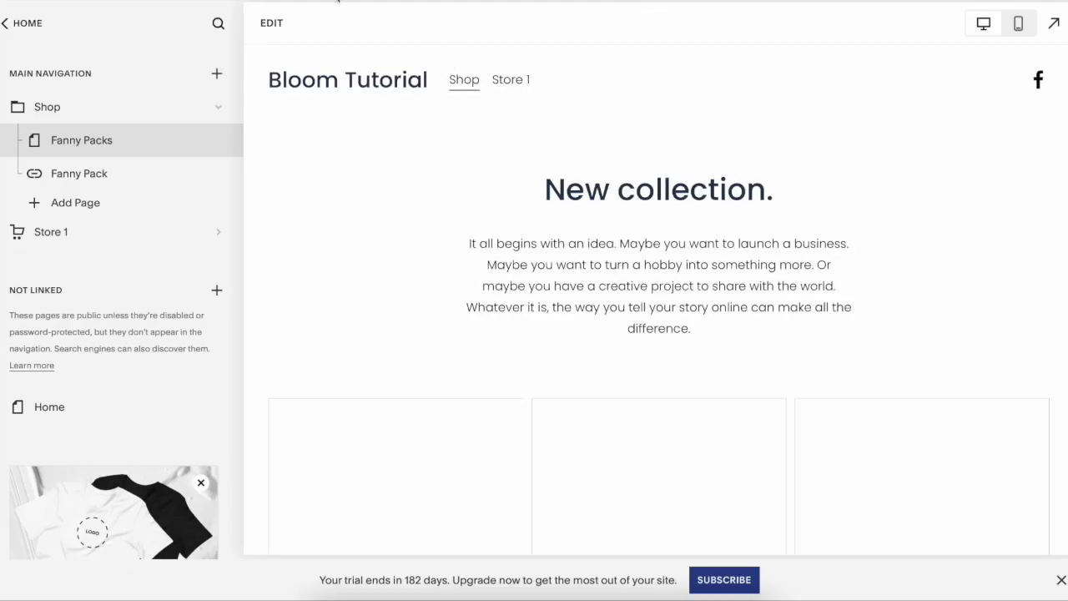
Step: Look over the Fanny Packs page and the category links on the Store 1 page, and return to the page list
scroll(536, 337, "down", 3)
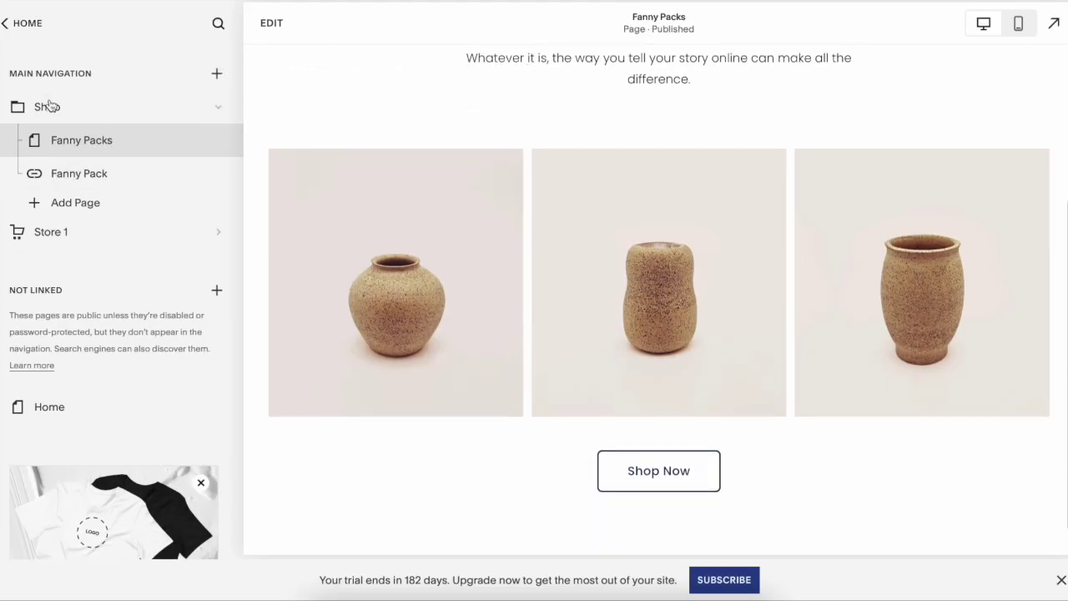
scroll(489, 238, "up", 3)
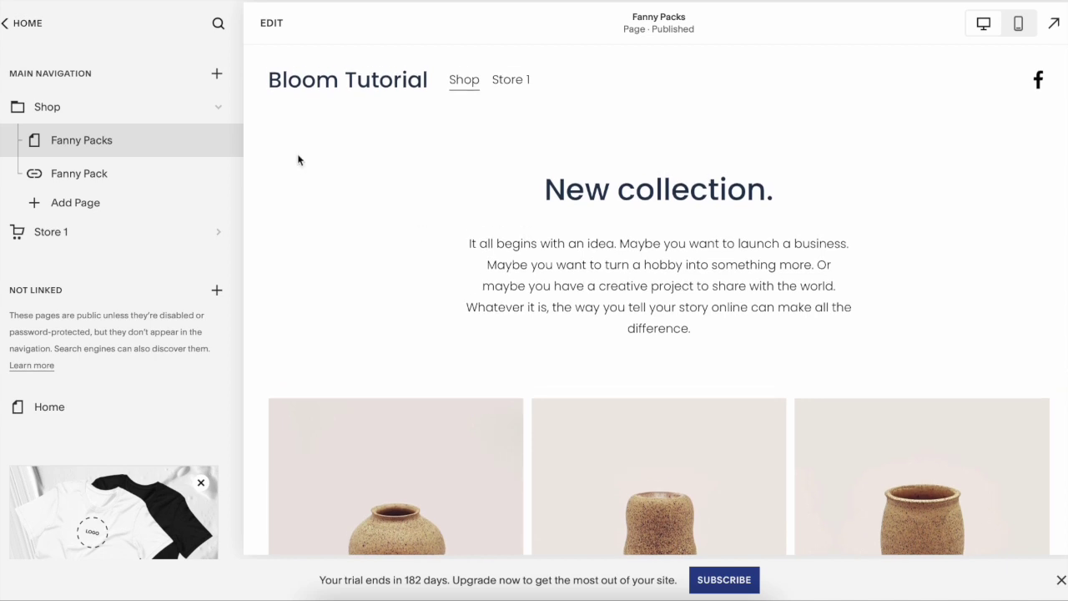
left_click(70, 246)
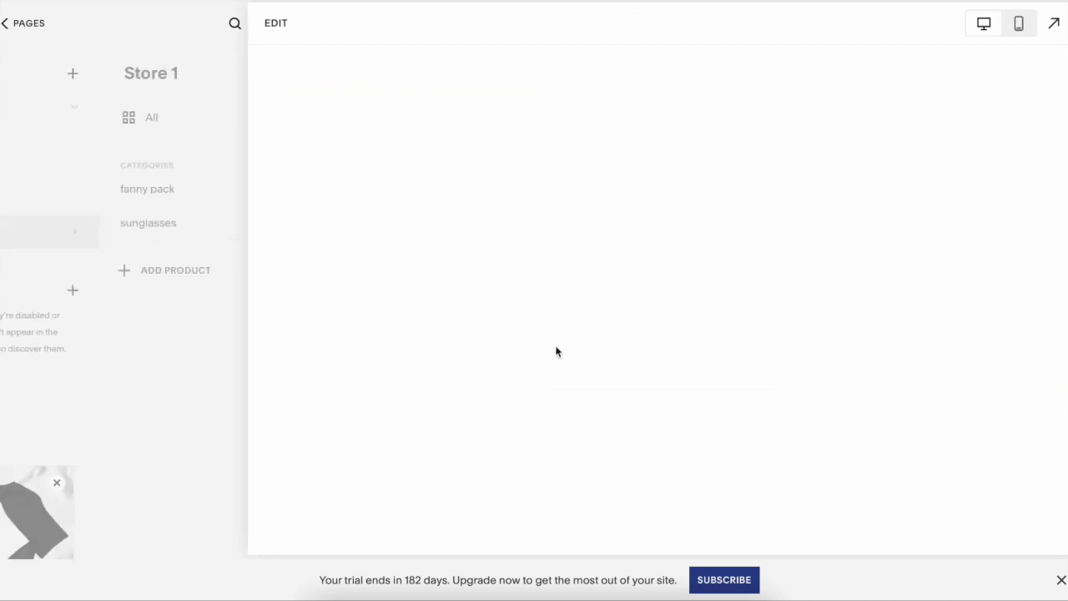
scroll(556, 351, "down", 5)
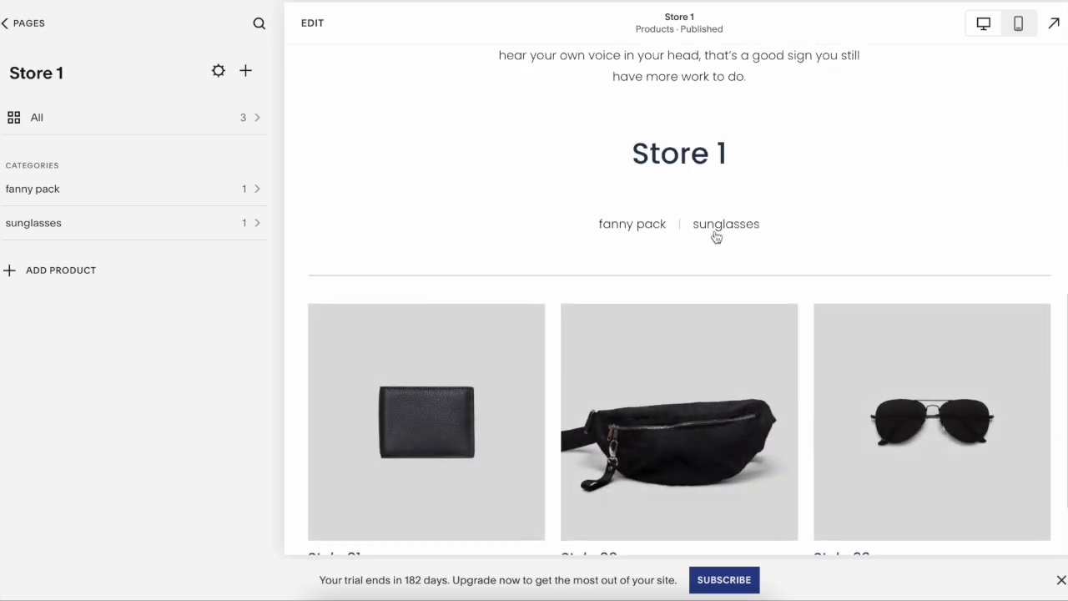
left_click(35, 23)
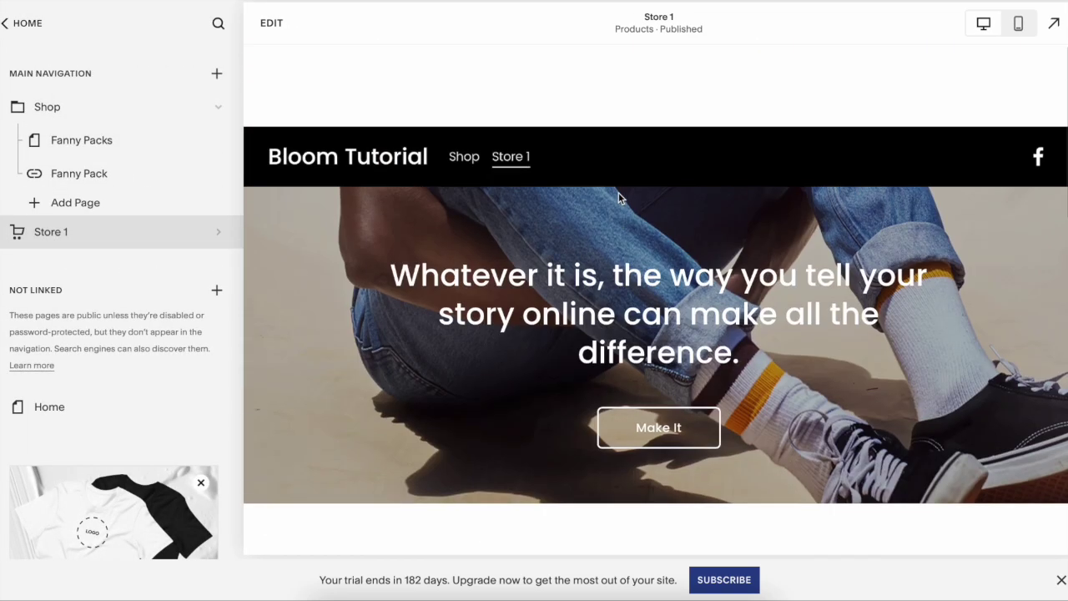
Step: Test the Fanny Packs and Fanny Pack entries of the Shop dropdown in the site preview
mouse_move(462, 80)
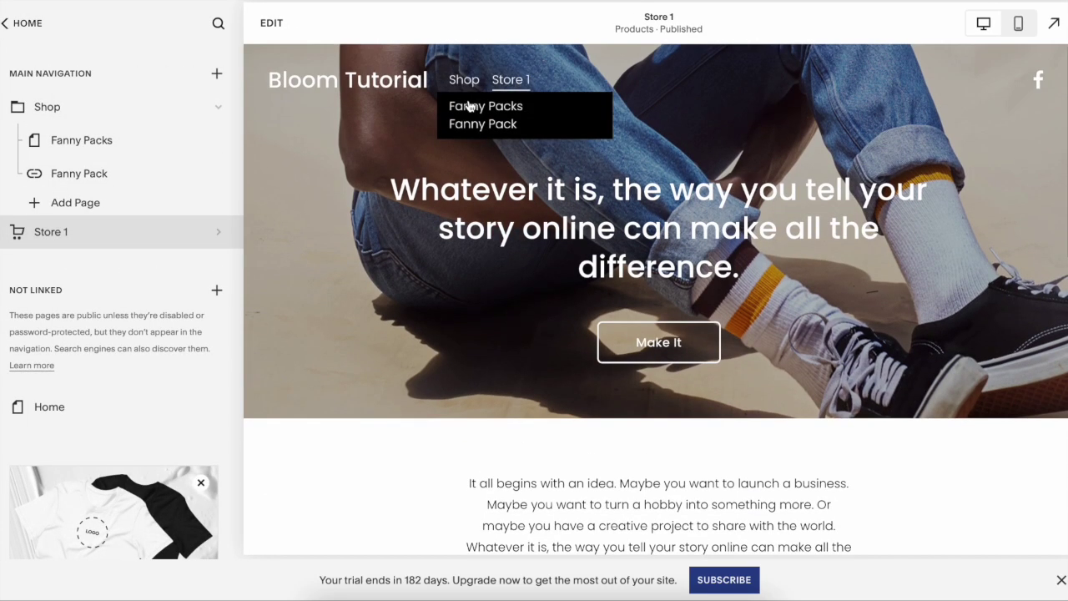
left_click(471, 114)
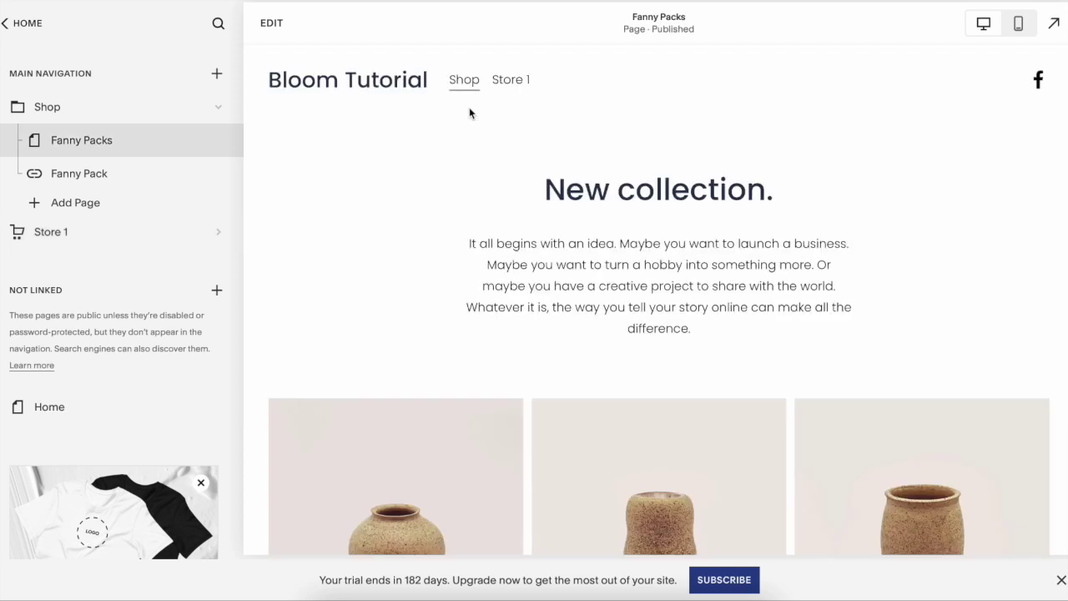
left_click(470, 125)
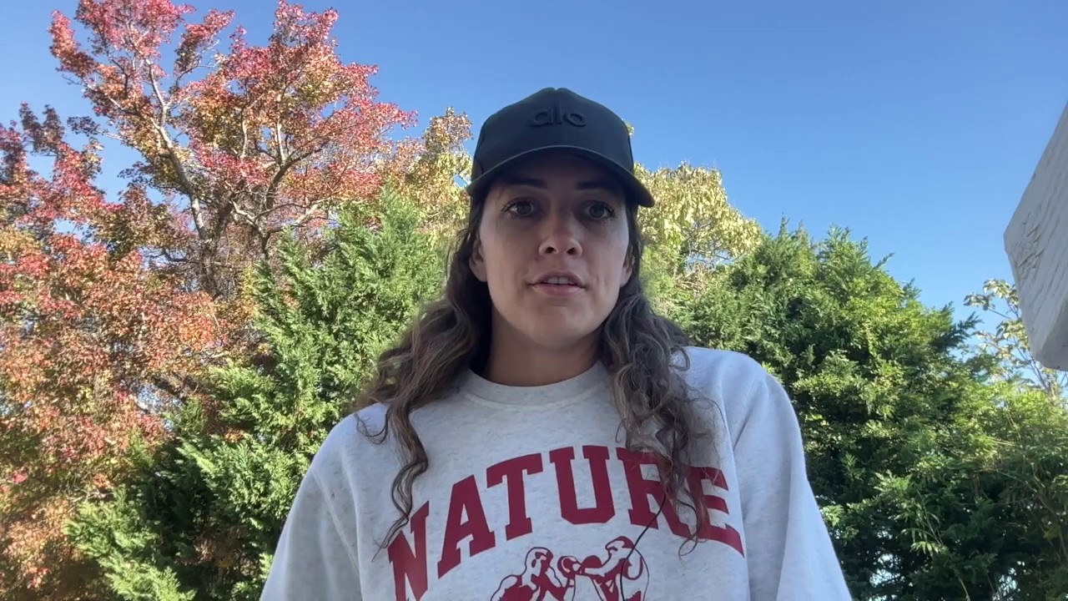